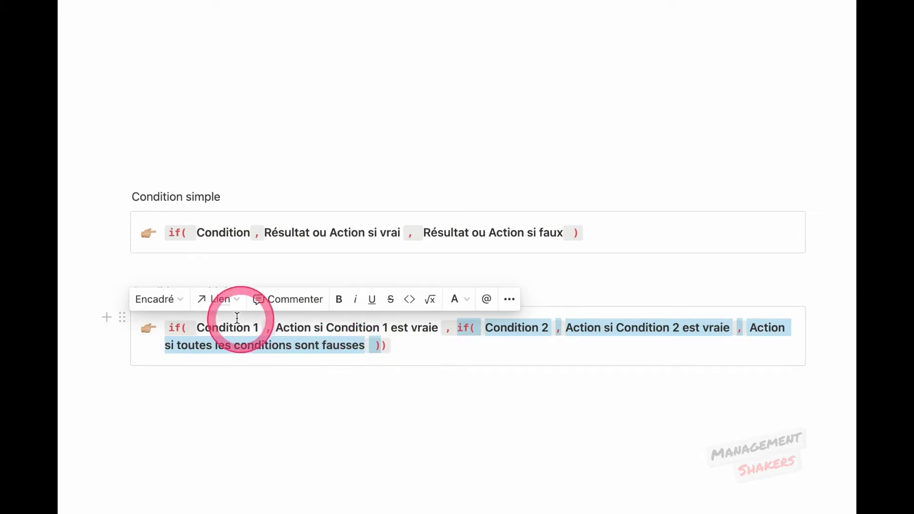
Open the exercise page containing the Clients (1) table from the Exercices list
{"action": "left_click", "coordinate": [473, 384]}
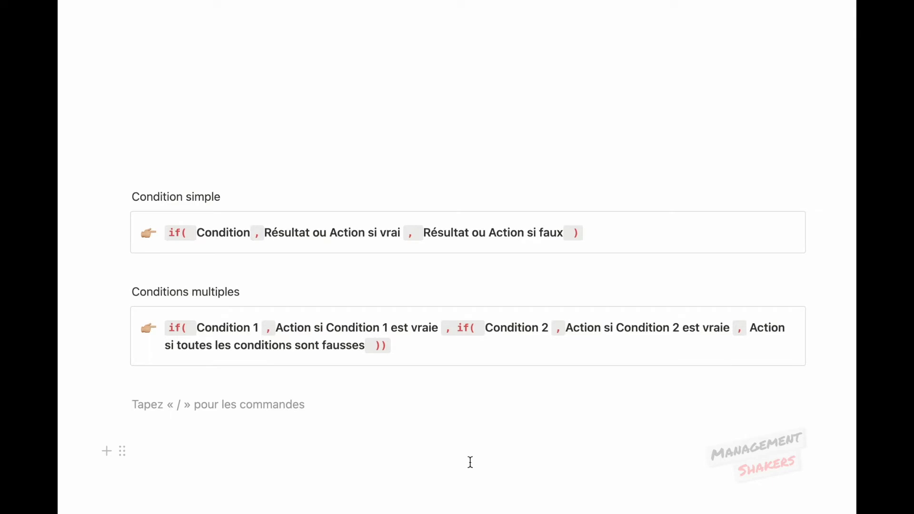
{"action": "scroll", "coordinate": [404, 353], "scroll_direction": "down", "scroll_amount": 5}
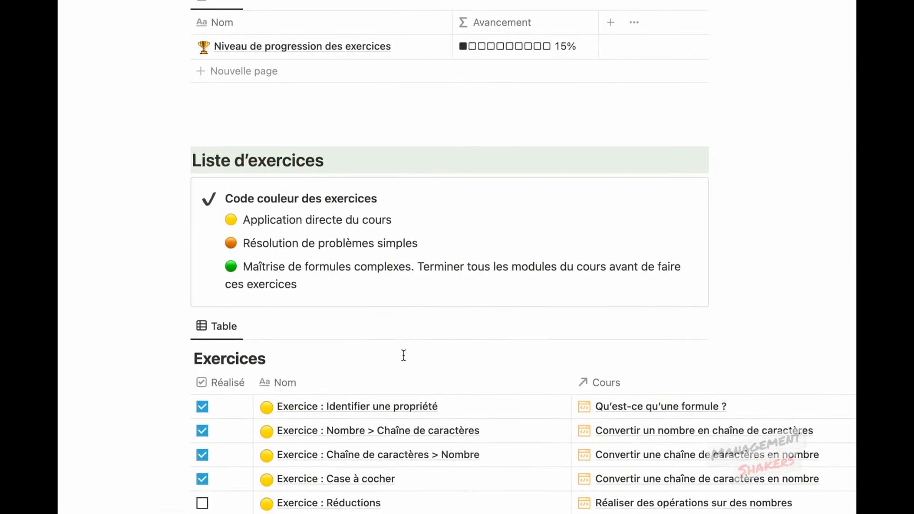
{"action": "scroll", "coordinate": [403, 355], "scroll_direction": "down", "scroll_amount": 6}
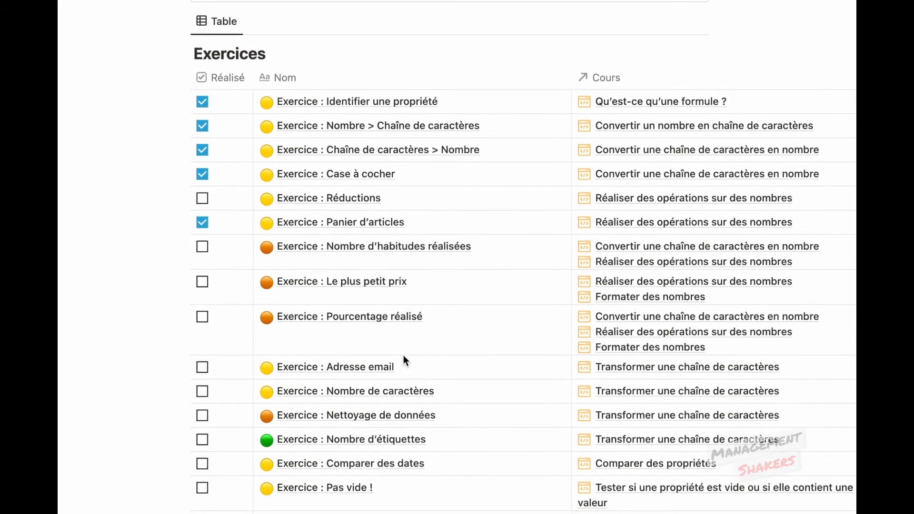
{"action": "scroll", "coordinate": [403, 355], "scroll_direction": "down", "scroll_amount": 2}
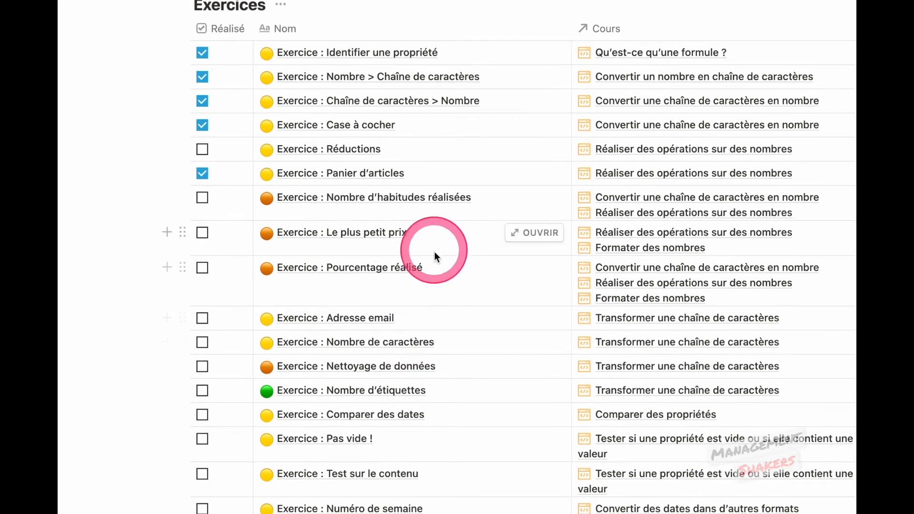
{"action": "left_click", "coordinate": [534, 149]}
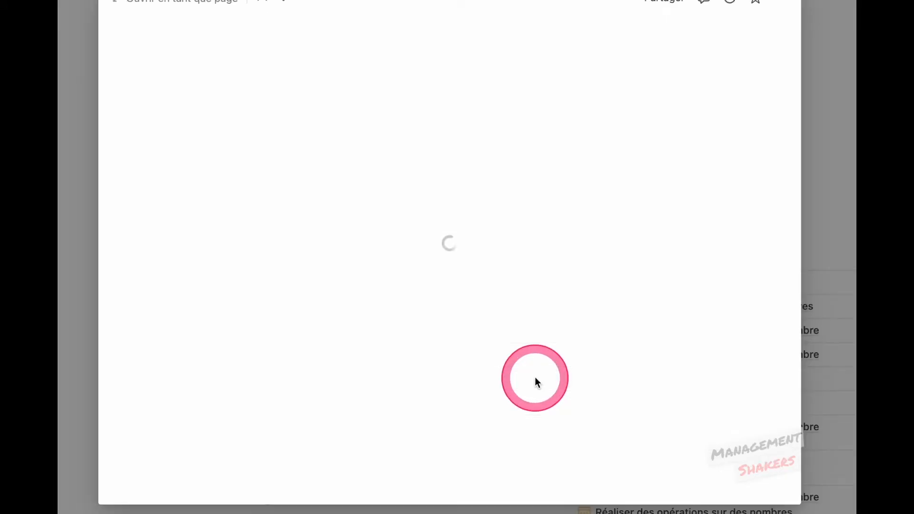
{"action": "scroll", "coordinate": [534, 376], "scroll_direction": "down", "scroll_amount": 3}
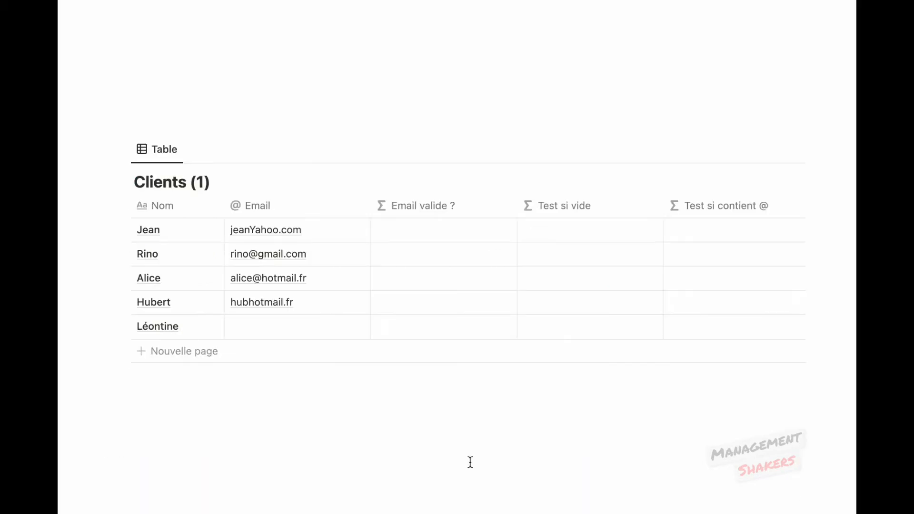
{"action": "left_click", "coordinate": [630, 469]}
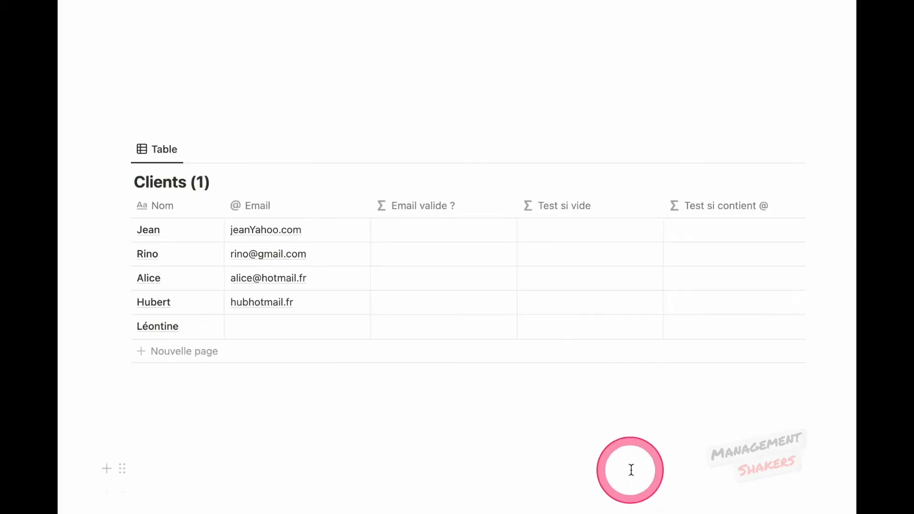
{"action": "left_click", "coordinate": [376, 450]}
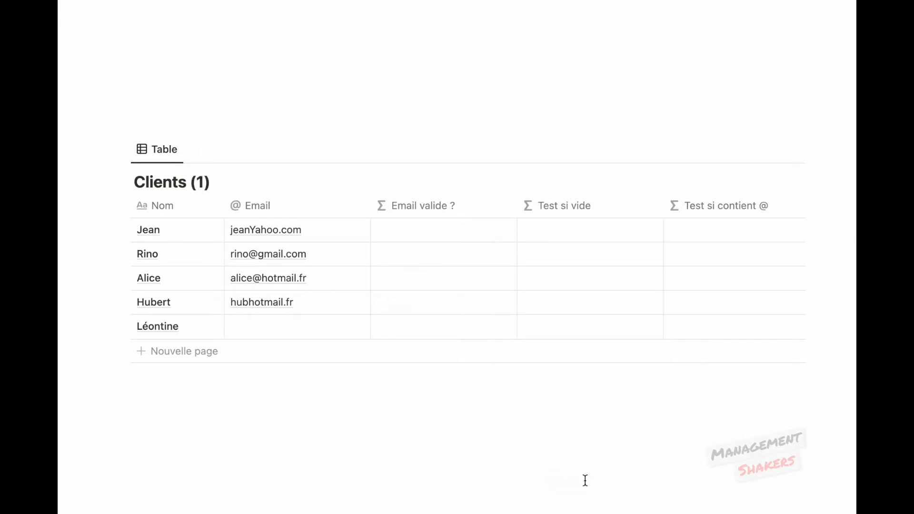
{"action": "left_click", "coordinate": [586, 478]}
{"action": "left_click", "coordinate": [469, 311]}
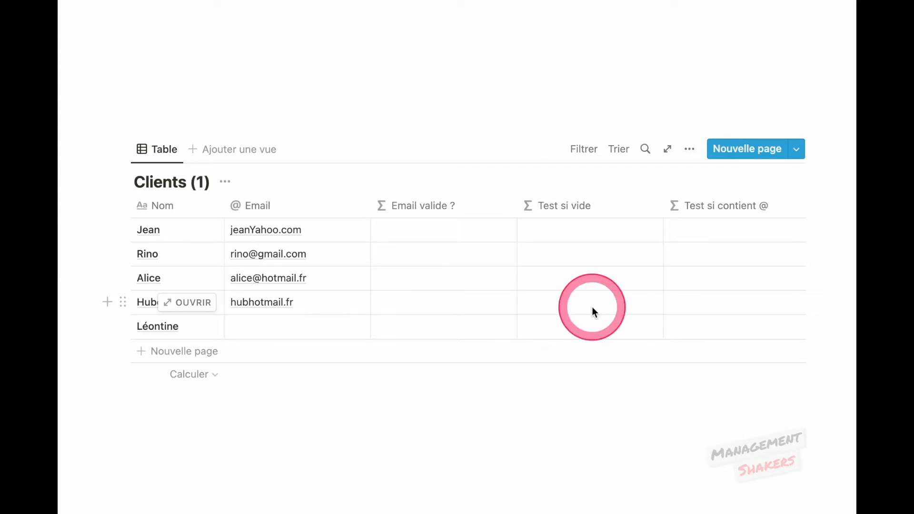
Set the Test si vide formula to not empty(prop("Email")) and save it
{"action": "left_click", "coordinate": [580, 229]}
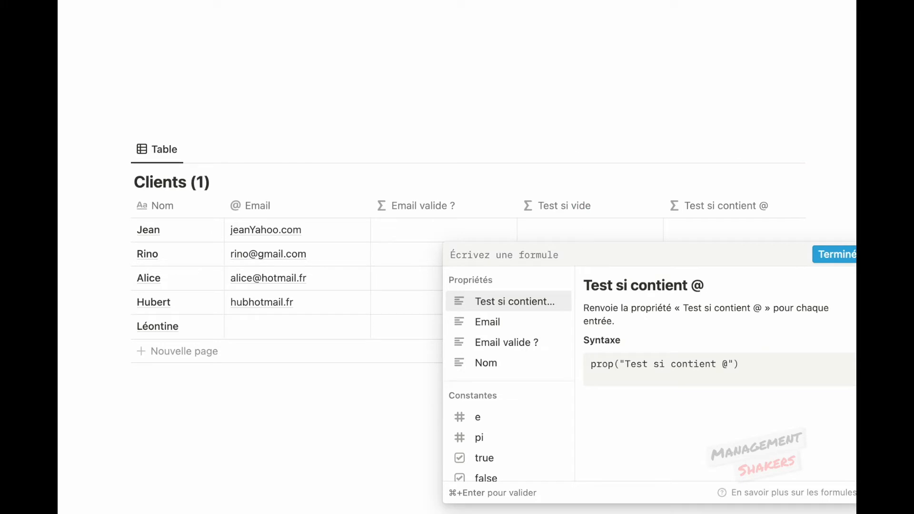
{"action": "type", "text": "not emp"}
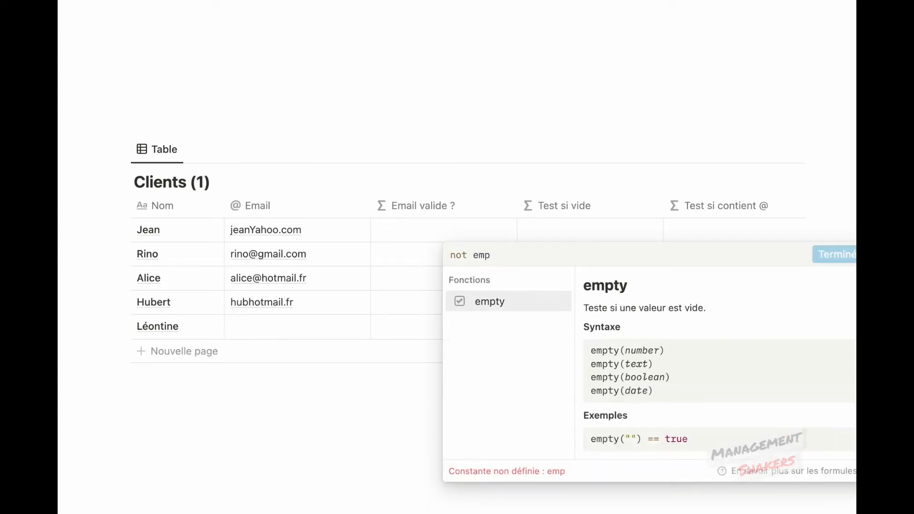
{"action": "type", "text": "ty("}
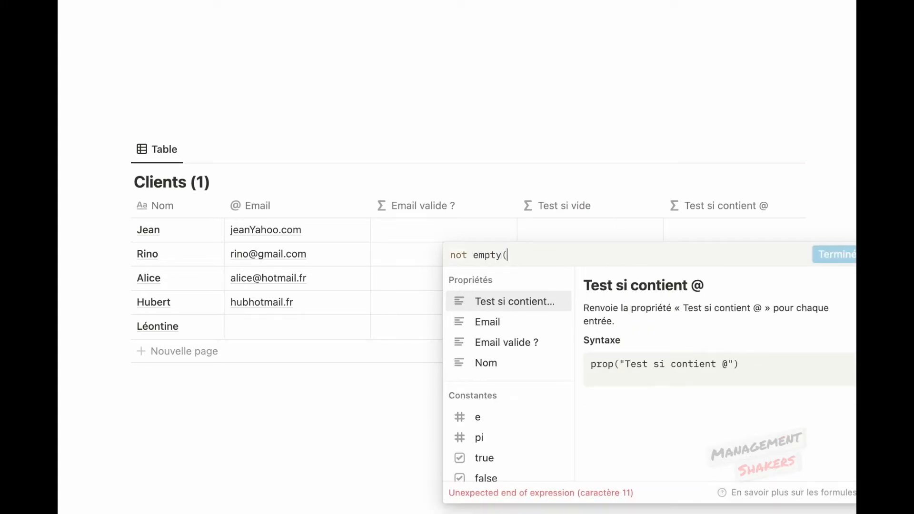
{"action": "left_click", "coordinate": [509, 332]}
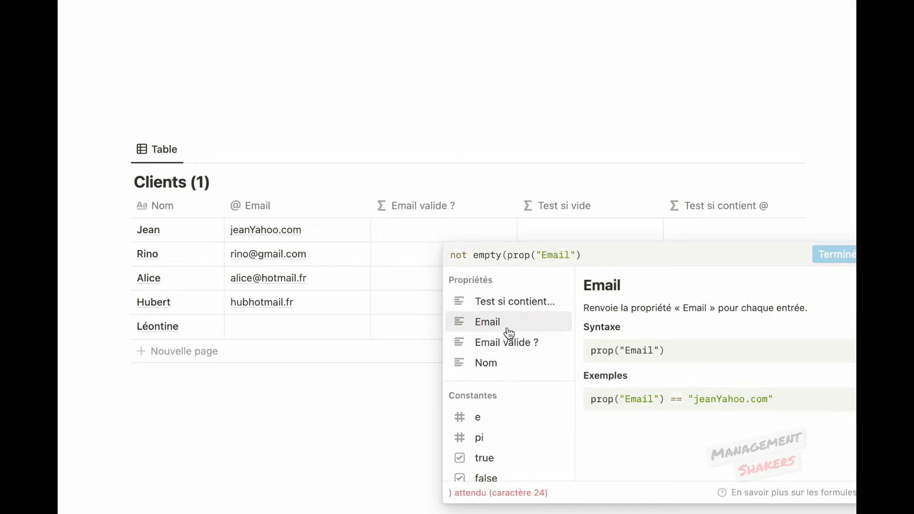
{"action": "type", "text": ")"}
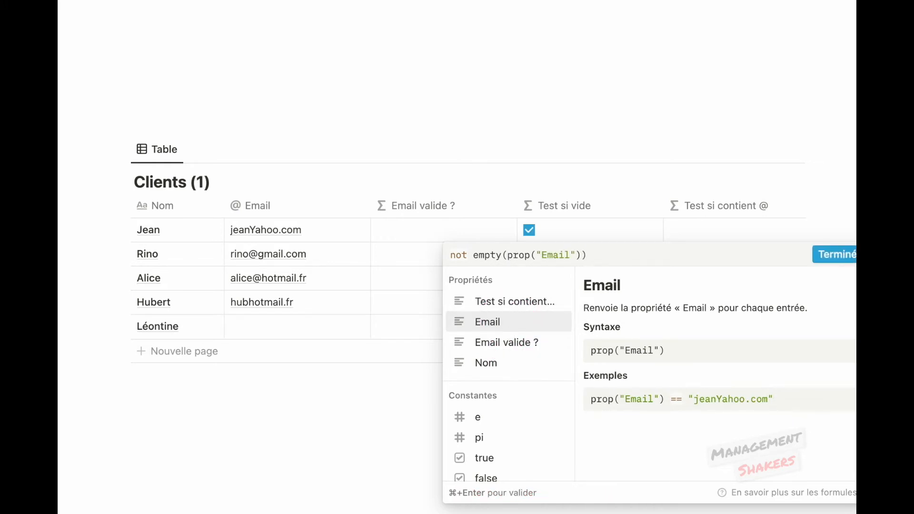
{"action": "left_click", "coordinate": [722, 127]}
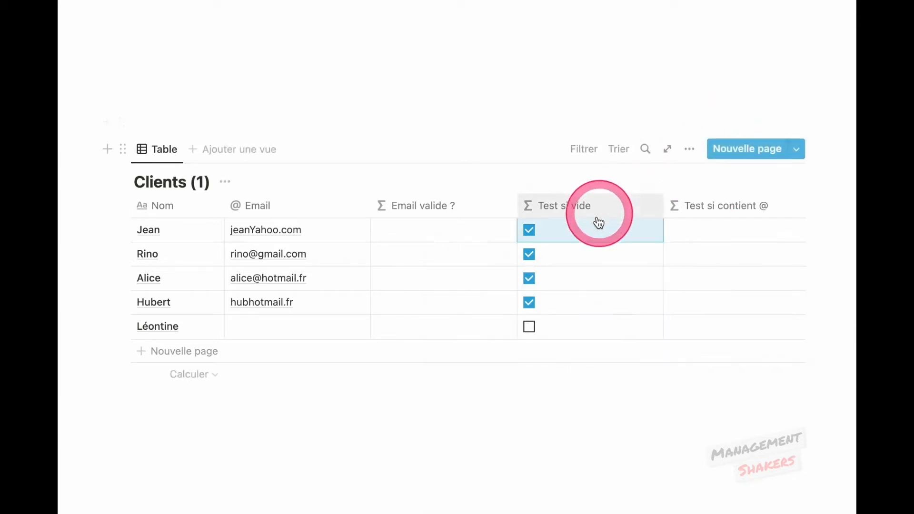
Edit the Test si vide formula so its not empty(prop("Email")) test becomes the condition of an if function
{"action": "left_click", "coordinate": [544, 228]}
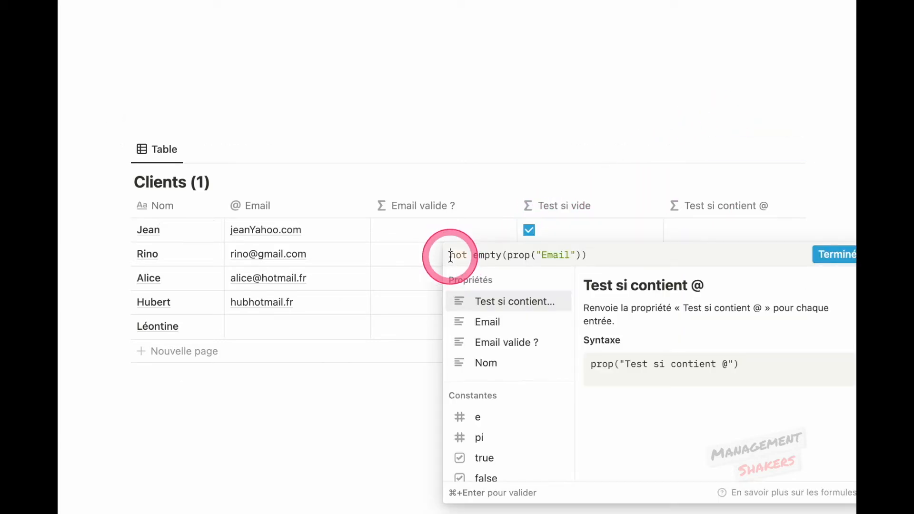
{"action": "left_click", "coordinate": [450, 256]}
{"action": "type", "text": "if("}
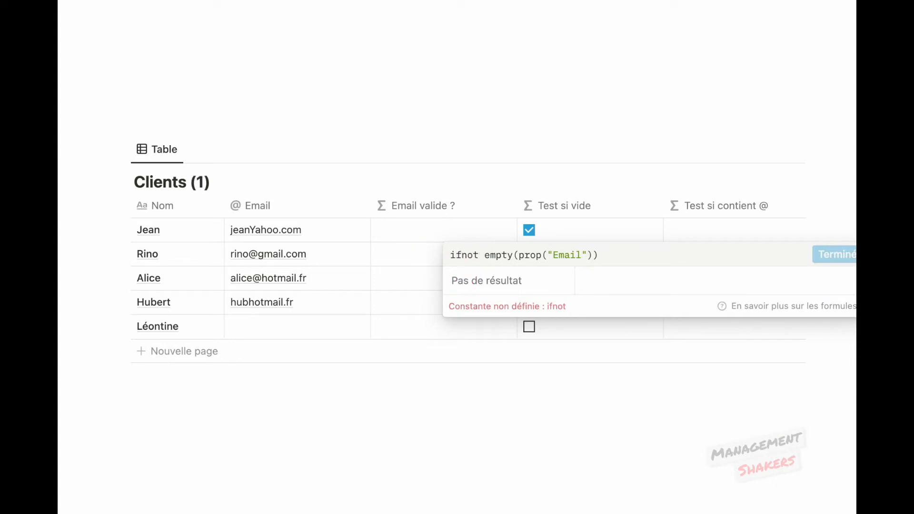
{"action": "left_click_drag", "start_coordinate": [467, 255], "coordinate": [607, 253]}
{"action": "left_click", "coordinate": [609, 255]}
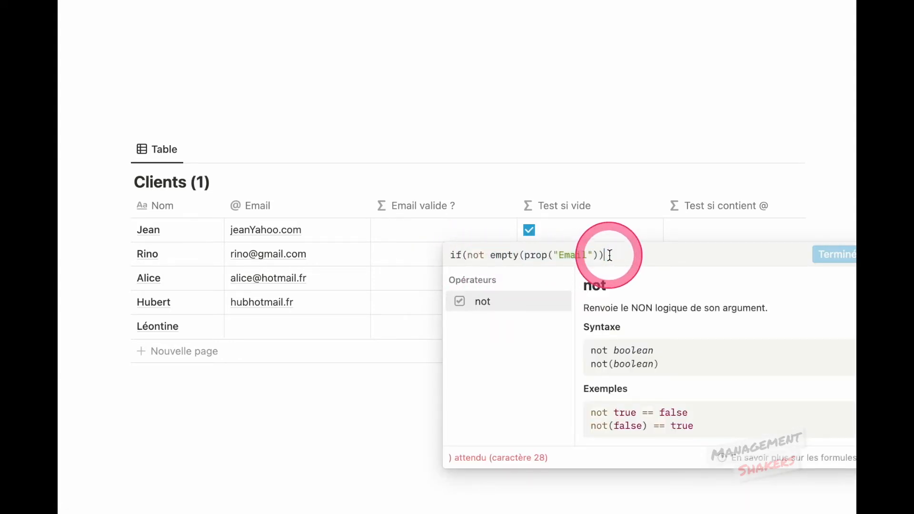
{"action": "type", "text": ","}
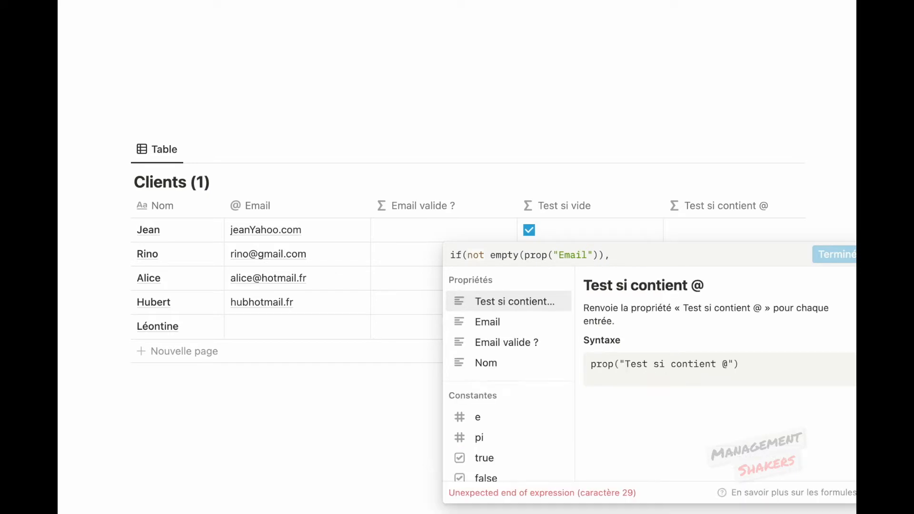
Add "✅ Email valide" as the if function's result for a true condition, including the check mark emoji
{"action": "type", "text": "\""}
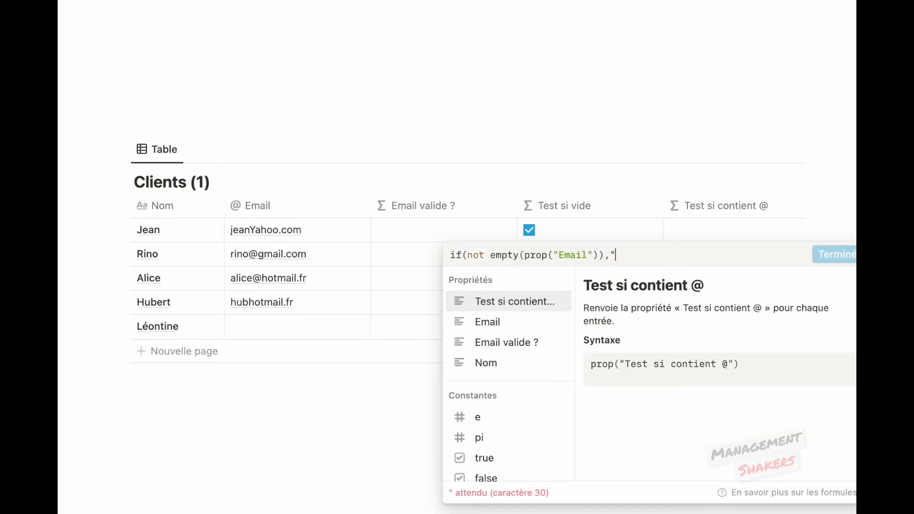
{"action": "key", "text": "ctrl+super+space"}
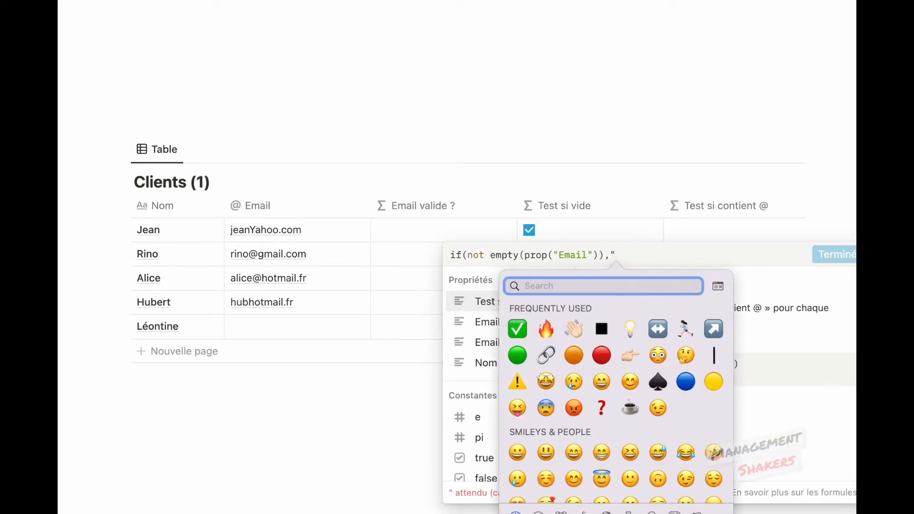
{"action": "left_click", "coordinate": [517, 325]}
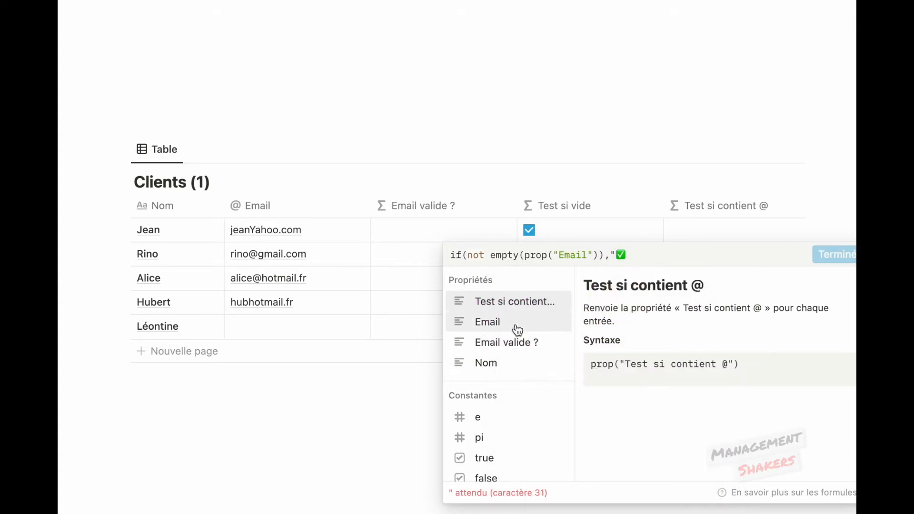
{"action": "type", "text": "Email valide\","}
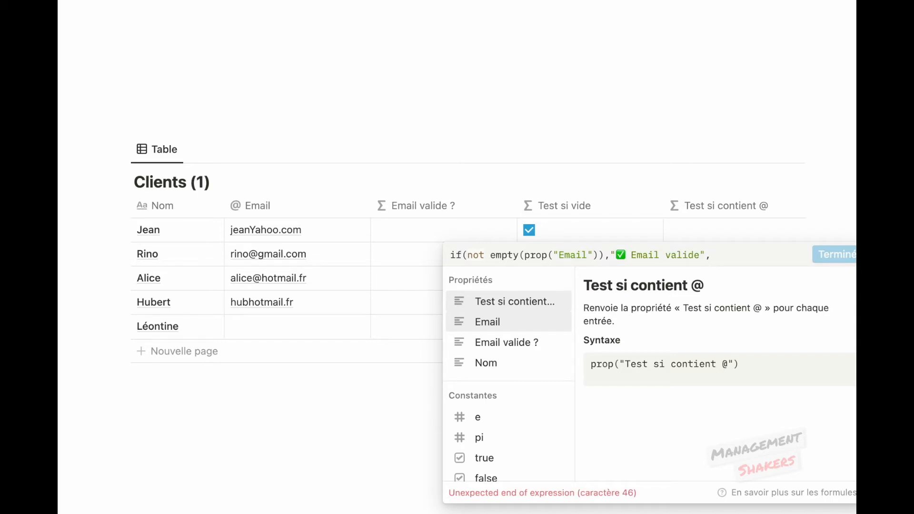
Add "Email non valide!" as the result for a false condition, close the if function and save the formula
{"action": "type", "text": "\""}
{"action": "type", "text": "Email"}
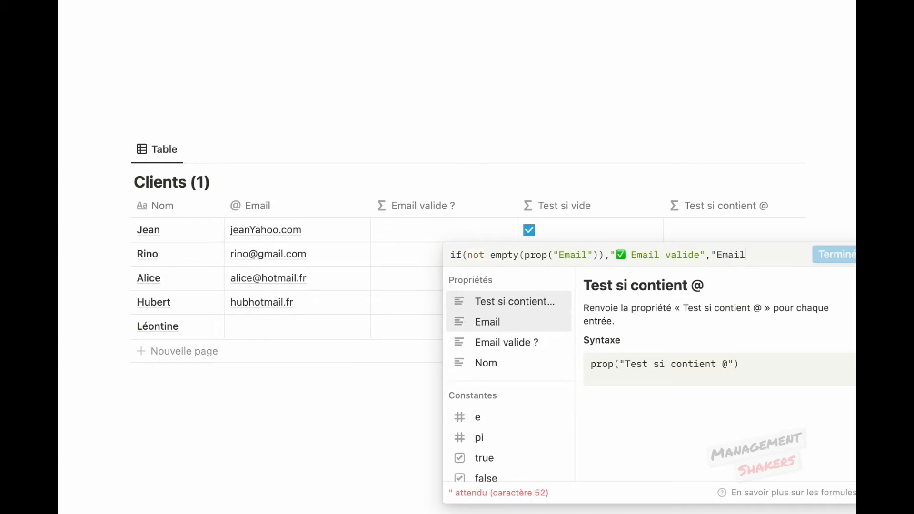
{"action": "type", "text": " non valide"}
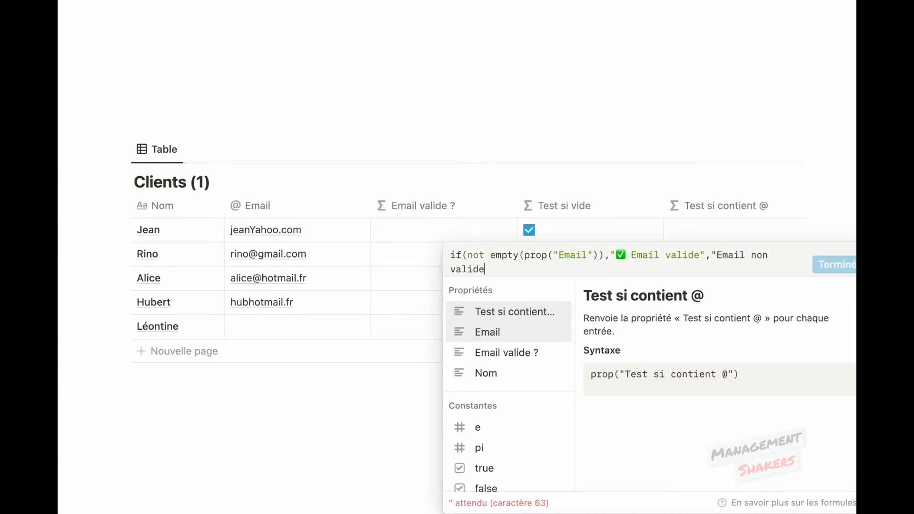
{"action": "type", "text": "!\""}
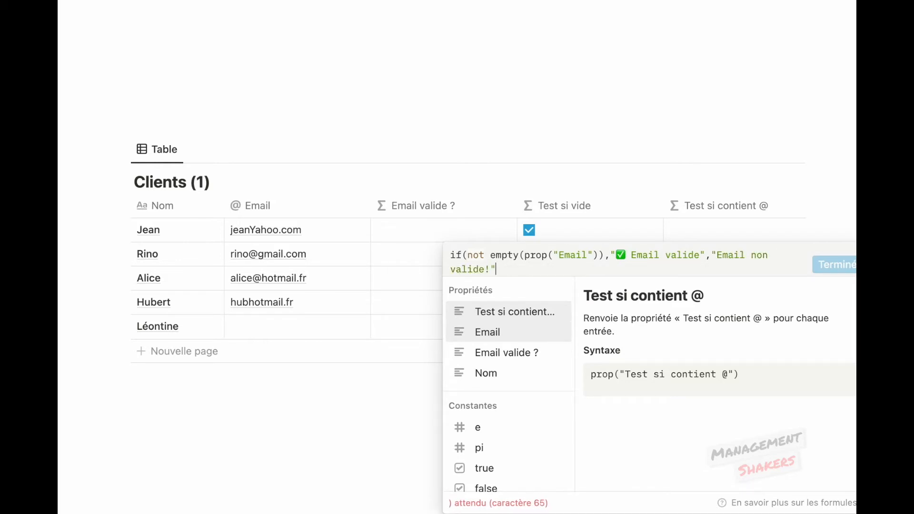
{"action": "type", "text": ")"}
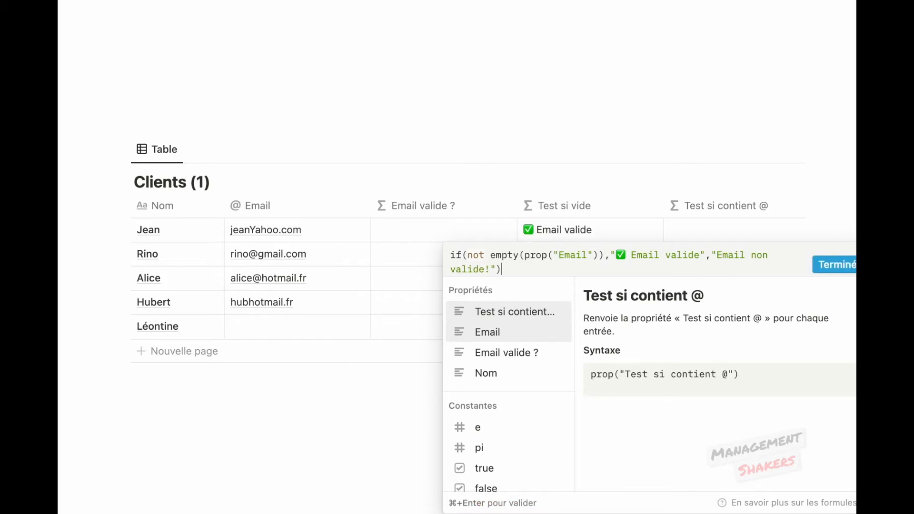
{"action": "left_click", "coordinate": [608, 215]}
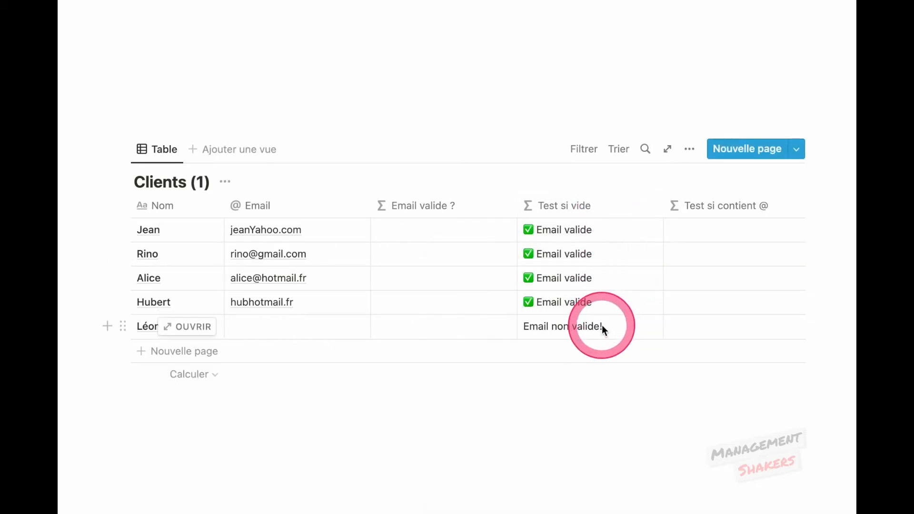
Begin the Test si contient @ formula with an if function whose condition is contains(prop("Email"),"@")
{"action": "scroll", "coordinate": [602, 325], "scroll_direction": "right", "scroll_amount": 1}
{"action": "scroll", "coordinate": [602, 324], "scroll_direction": "right", "scroll_amount": 1}
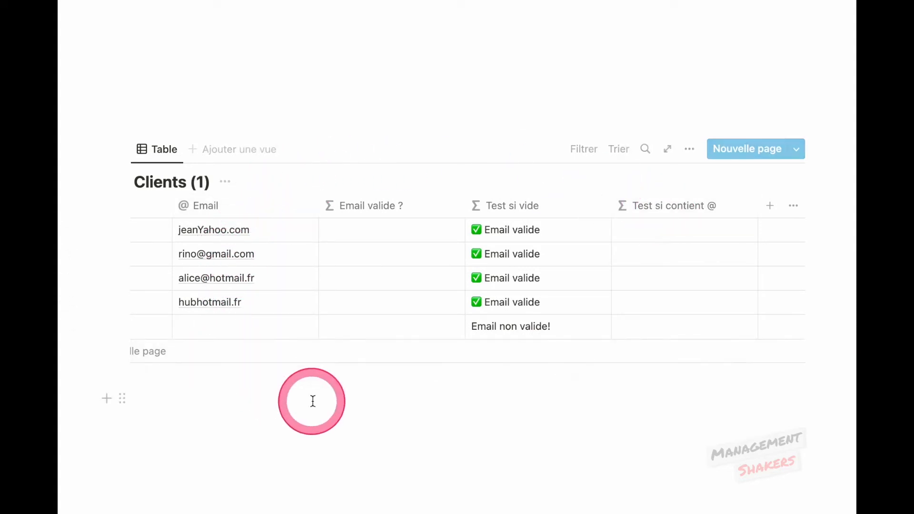
{"action": "left_click", "coordinate": [714, 233]}
{"action": "type", "text": "if("}
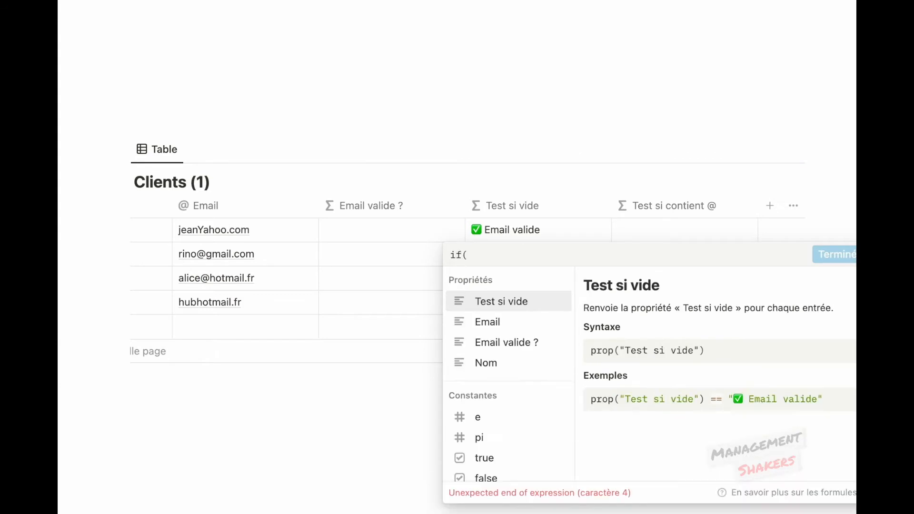
{"action": "type", "text": "contains("}
{"action": "left_click", "coordinate": [504, 333]}
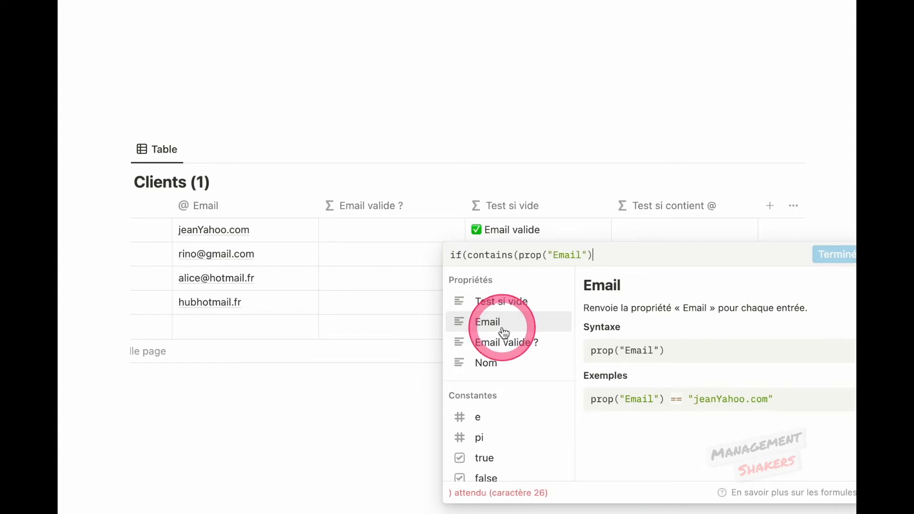
{"action": "type", "text": ","}
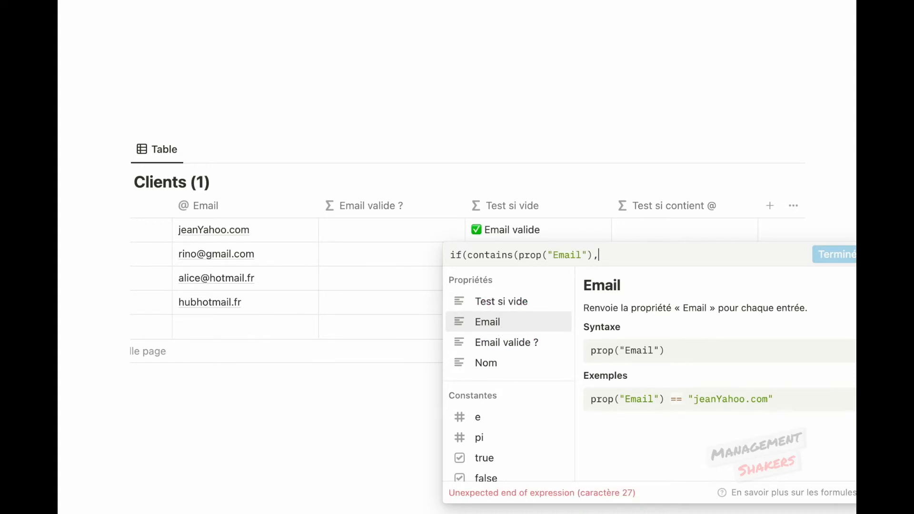
{"action": "type", "text": "\""}
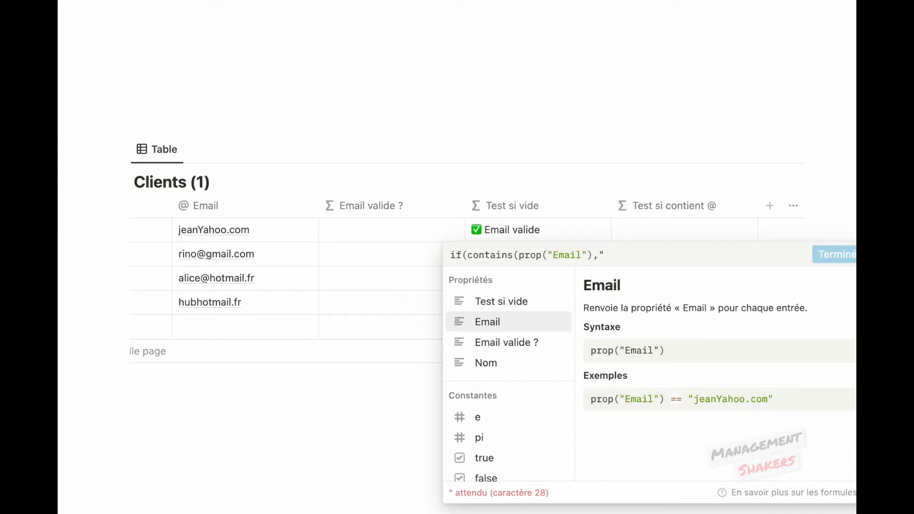
{"action": "type", "text": "@\")"}
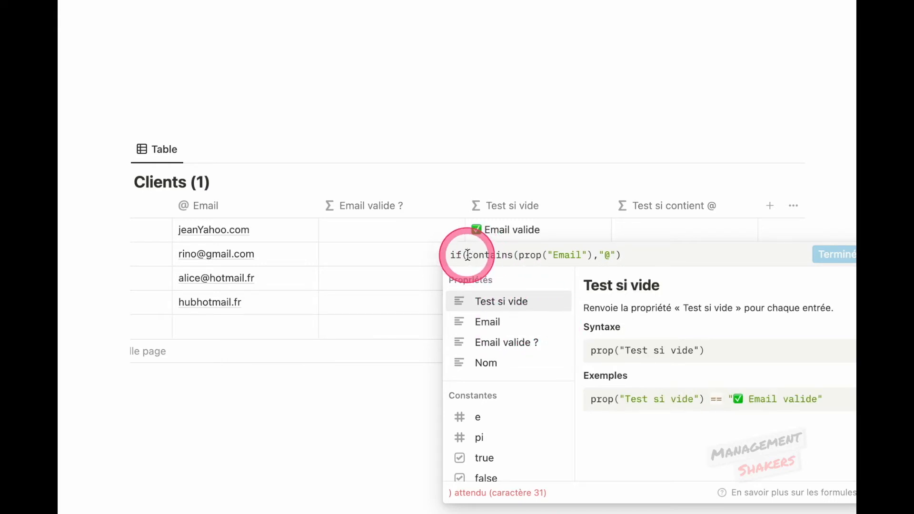
{"action": "left_click_drag", "start_coordinate": [468, 254], "coordinate": [630, 251]}
{"action": "left_click", "coordinate": [702, 247]}
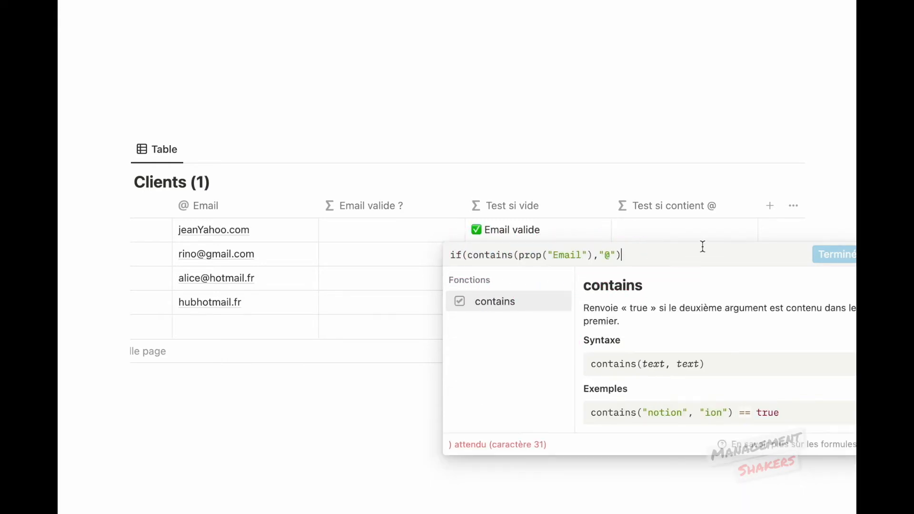
Complete the Test si contient @ formula with "✅ Email valide" for true and "Email non valide !" for false, then save it
{"action": "type", "text": ",\""}
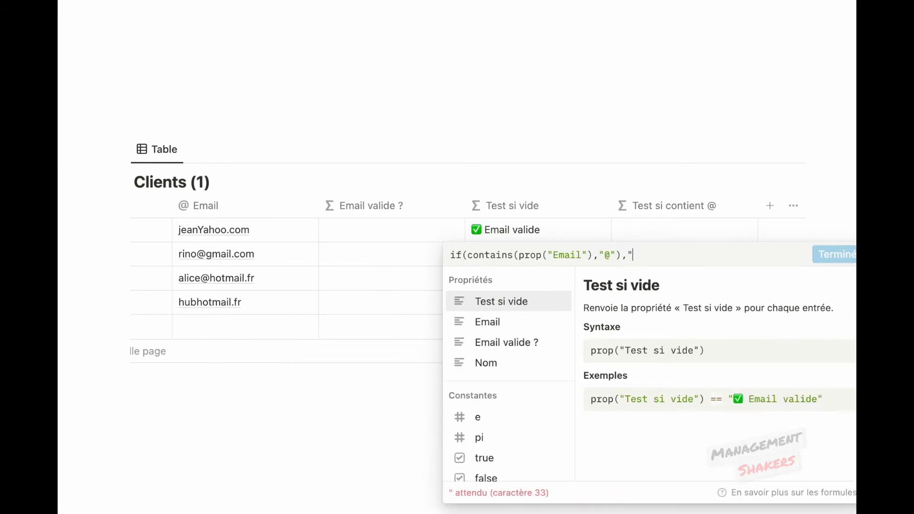
{"action": "key", "text": "ctrl+super+space"}
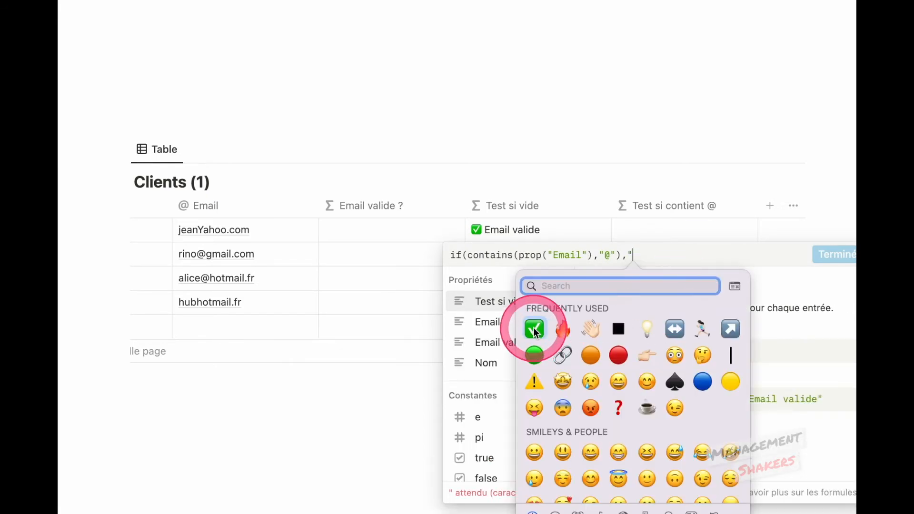
{"action": "left_click", "coordinate": [534, 327]}
{"action": "type", "text": "Email v"}
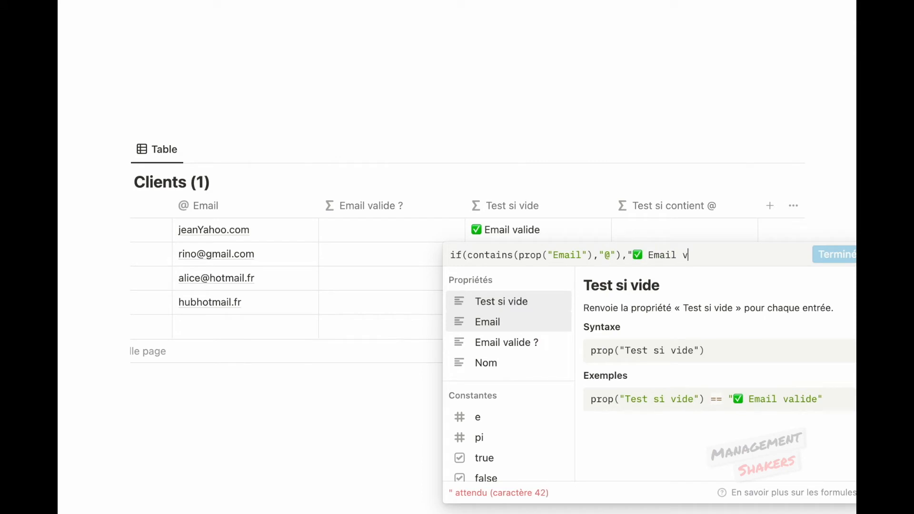
{"action": "type", "text": "alide\", \"Email non "}
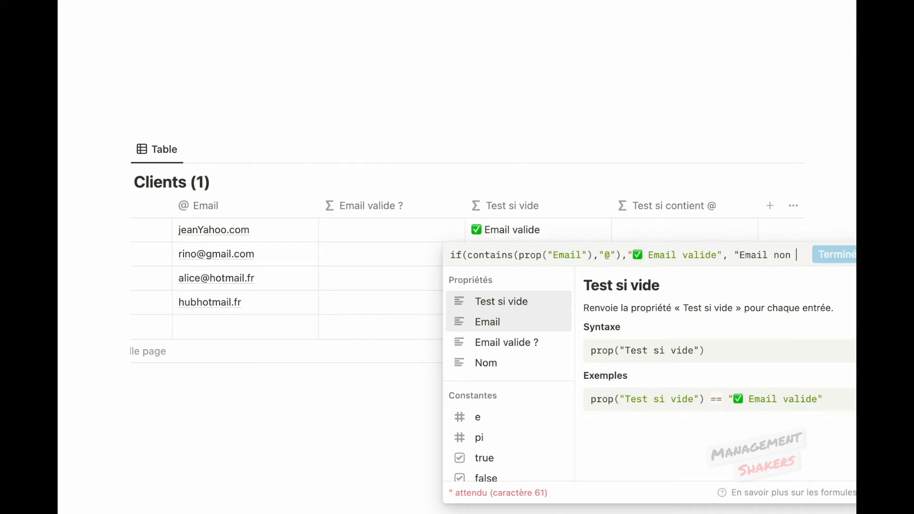
{"action": "type", "text": "valide !"}
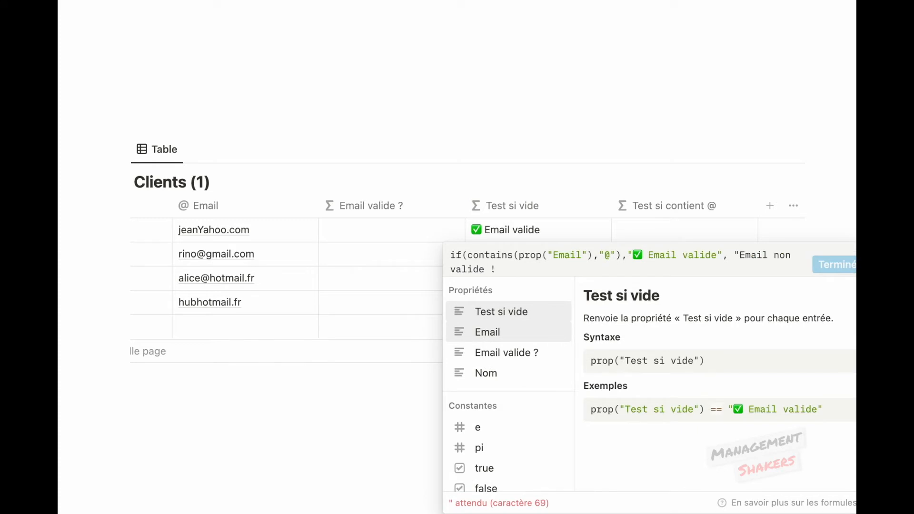
{"action": "type", "text": "\")"}
{"action": "key", "text": "Return"}
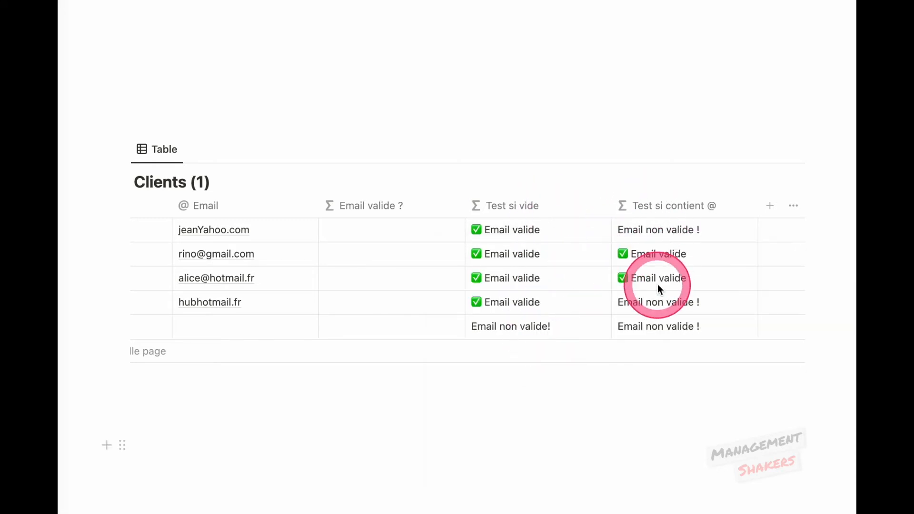
Copy the whole Test si vide formula into the empty Email valide ? formula and save it
{"action": "left_click", "coordinate": [359, 227]}
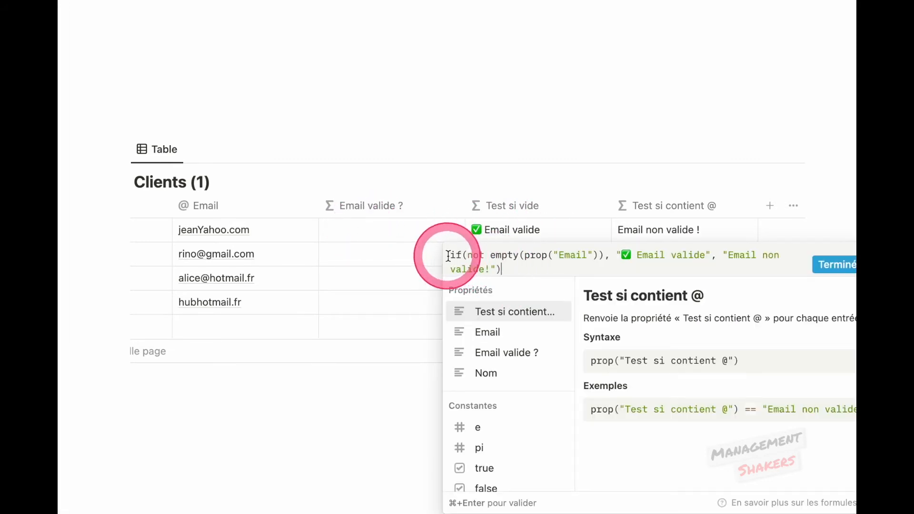
{"action": "left_click_drag", "start_coordinate": [448, 256], "coordinate": [508, 269]}
{"action": "key", "text": "super+c"}
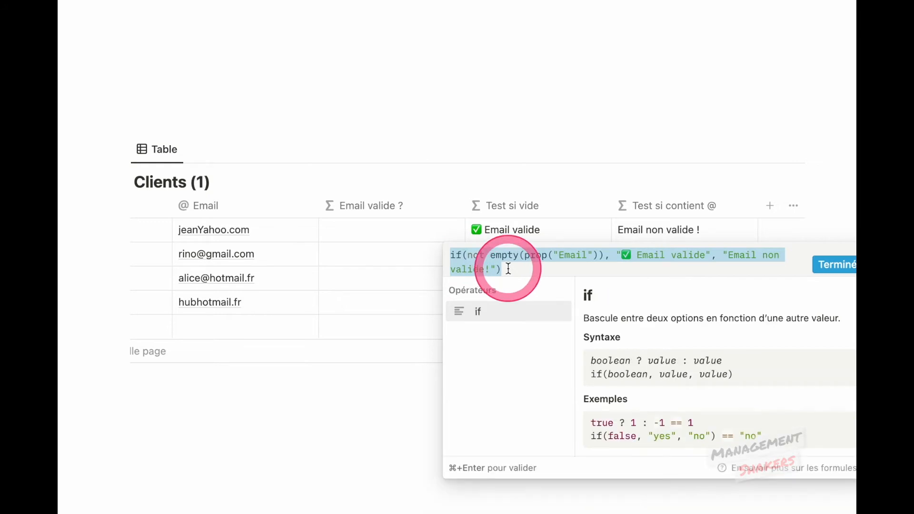
{"action": "left_click", "coordinate": [393, 227]}
{"action": "left_click", "coordinate": [380, 230]}
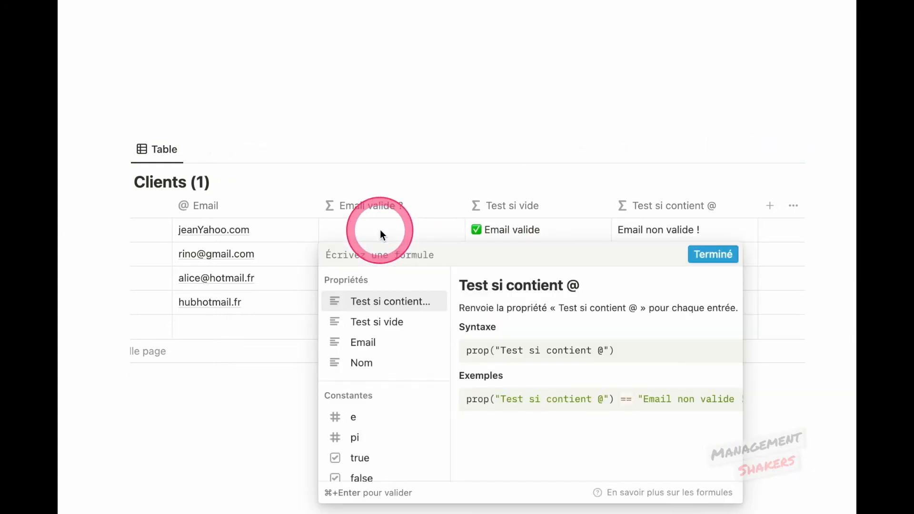
{"action": "key", "text": "super+v"}
{"action": "left_click", "coordinate": [379, 230]}
Replace the false result in the Email valide ? formula with a copy of the Test si contient @ formula and save it
{"action": "left_click", "coordinate": [661, 228]}
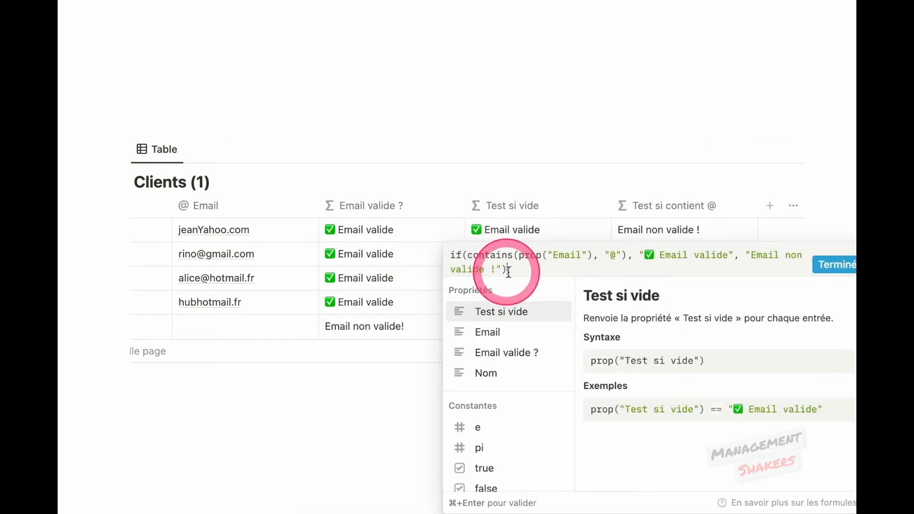
{"action": "left_click_drag", "start_coordinate": [555, 266], "coordinate": [447, 259]}
{"action": "key", "text": "super+c"}
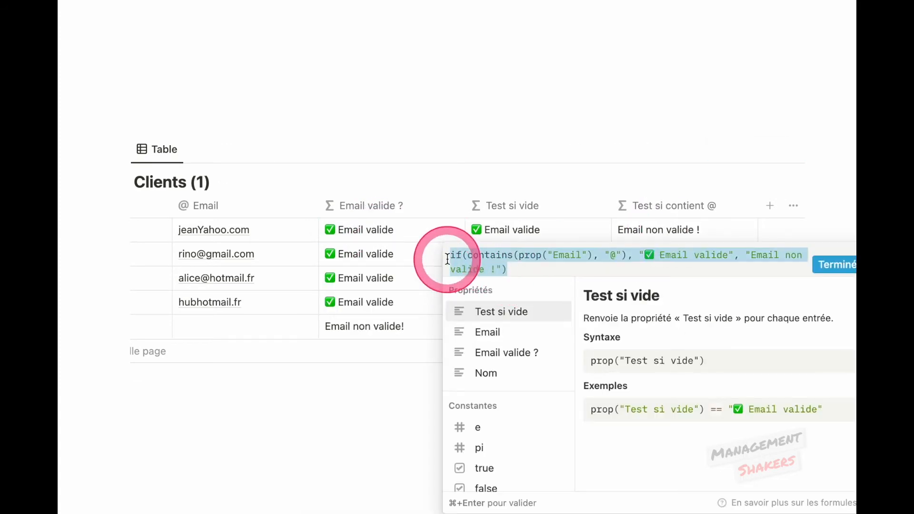
{"action": "left_click", "coordinate": [388, 229]}
{"action": "left_click", "coordinate": [387, 230]}
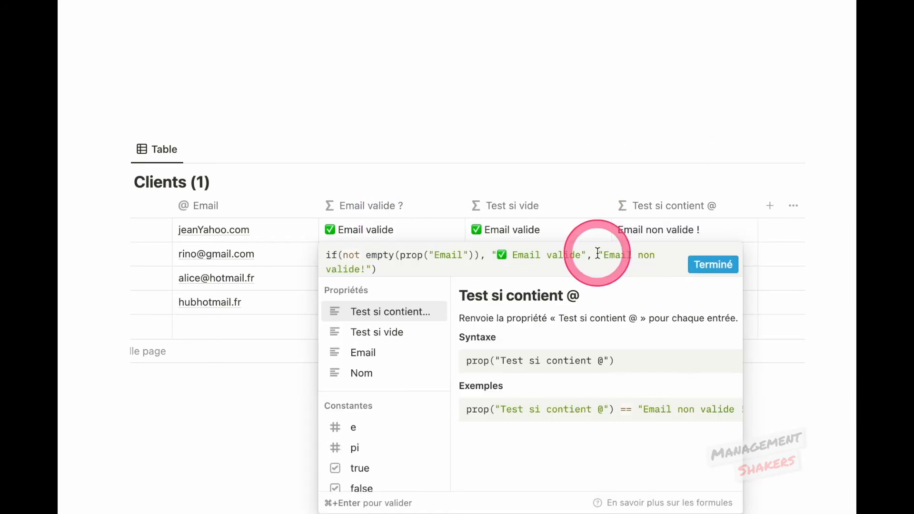
{"action": "left_click_drag", "start_coordinate": [597, 253], "coordinate": [371, 268]}
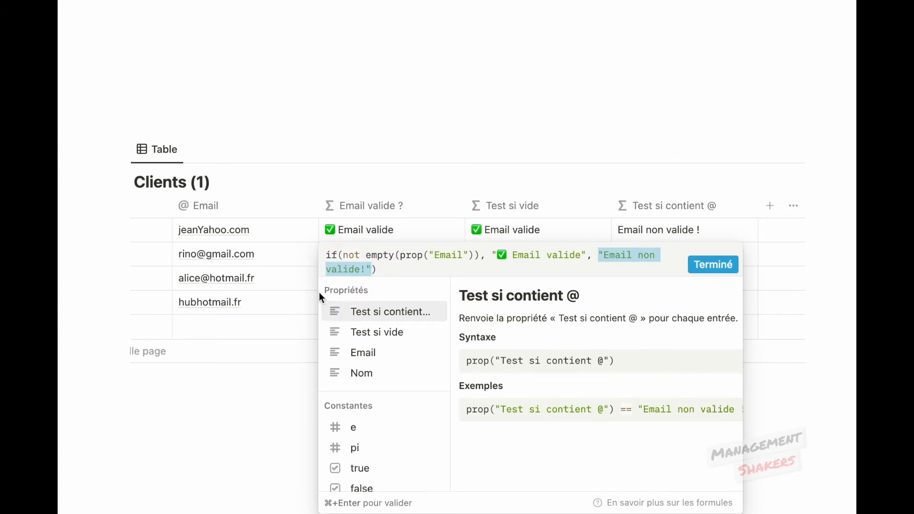
{"action": "key", "text": "super+v"}
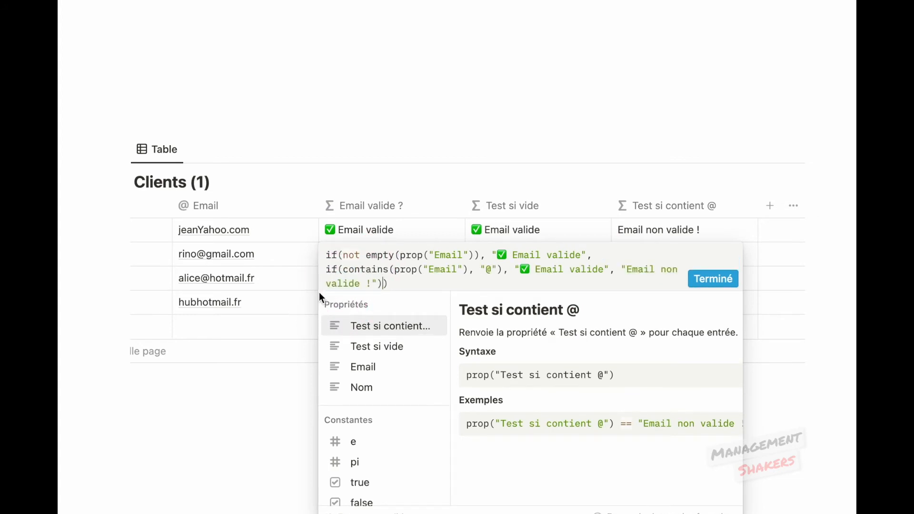
{"action": "key", "text": "Return"}
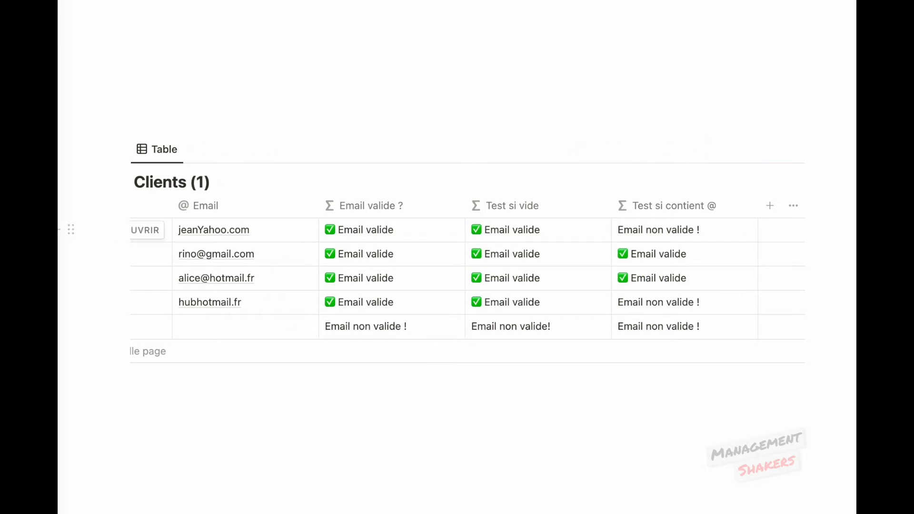
{"action": "left_click", "coordinate": [447, 349]}
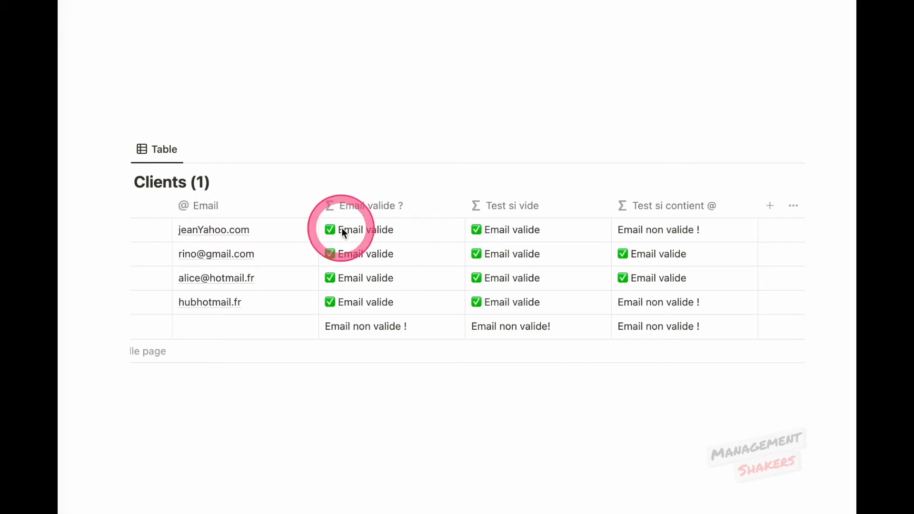
Examine the not empty condition in the Email valide ? formula and compare it with the multiple-condition and nested if syntax notes
{"action": "left_click", "coordinate": [419, 233]}
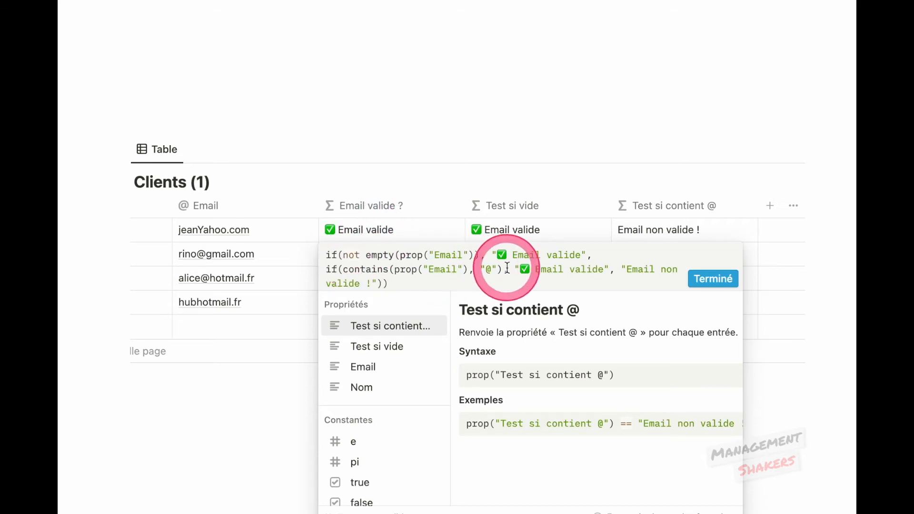
{"action": "left_click", "coordinate": [343, 255]}
{"action": "left_click_drag", "start_coordinate": [343, 255], "coordinate": [475, 252]}
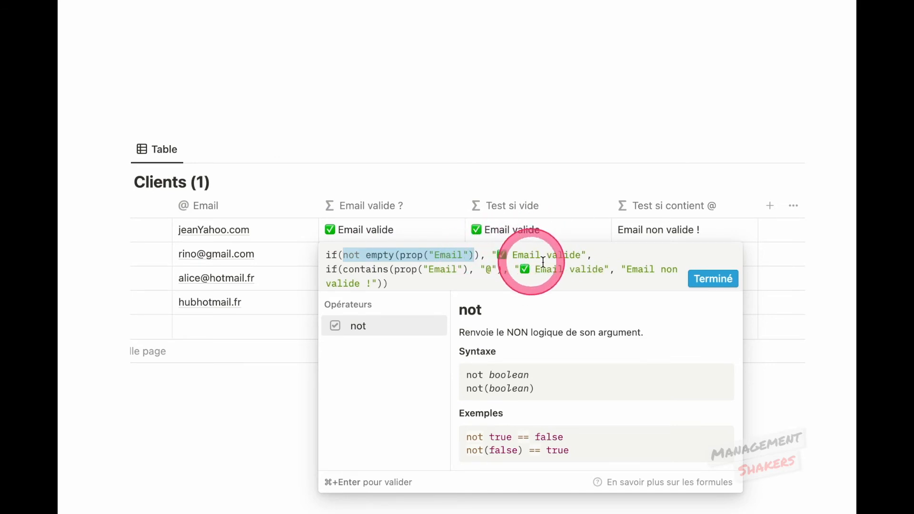
{"action": "left_click", "coordinate": [578, 263]}
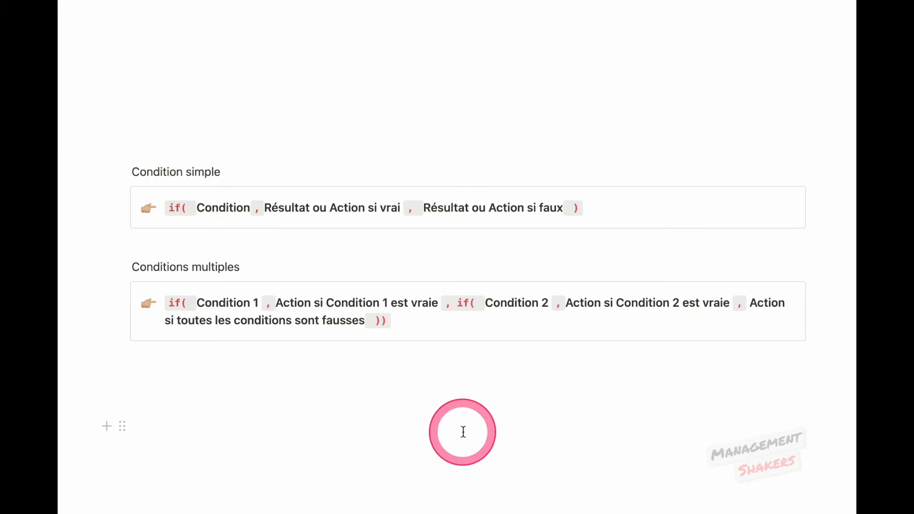
{"action": "left_click_drag", "start_coordinate": [457, 301], "coordinate": [379, 327]}
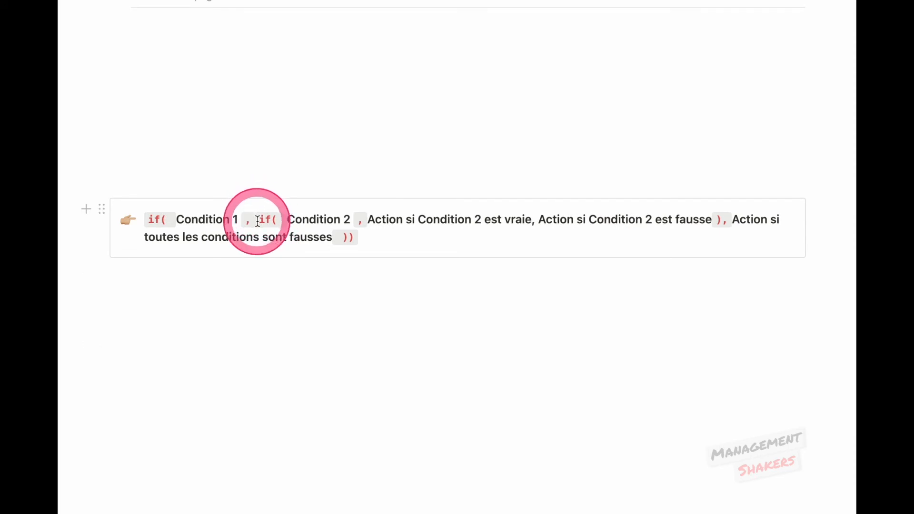
{"action": "left_click_drag", "start_coordinate": [257, 221], "coordinate": [721, 221]}
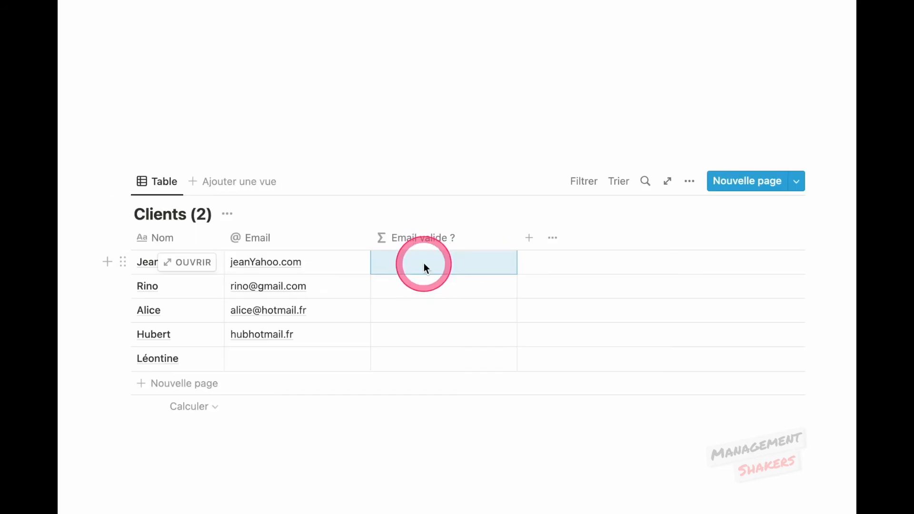
Begin the Email valide ? formula in the Clients (2) table with an if function whose condition is not empty(prop("Email"))
{"action": "left_click", "coordinate": [424, 264]}
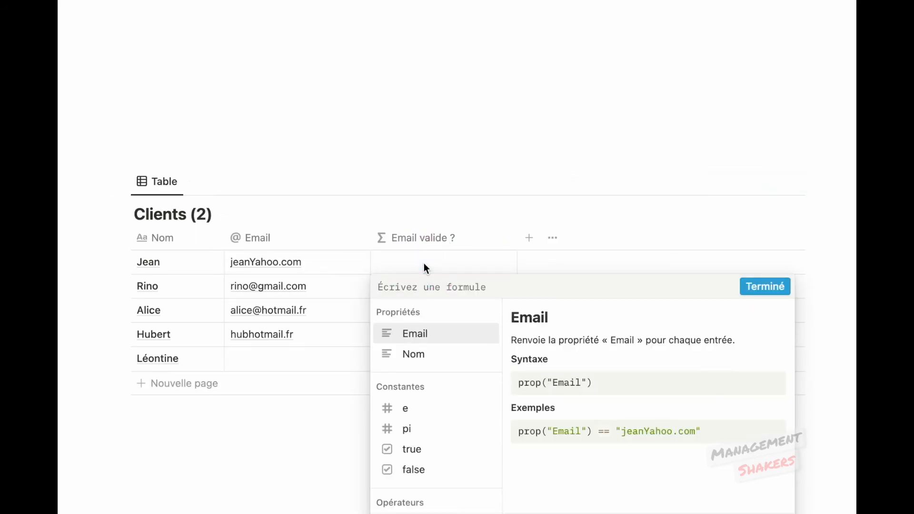
{"action": "type", "text": "if(not "}
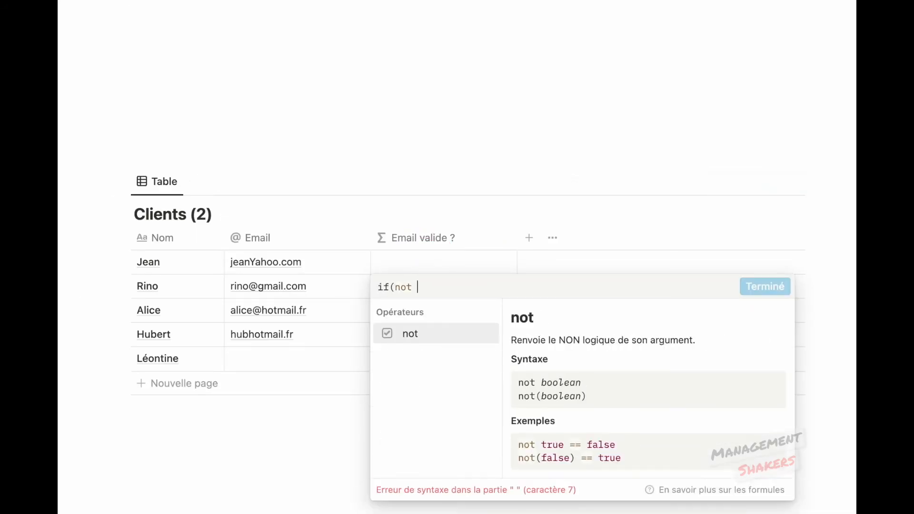
{"action": "type", "text": "empty("}
{"action": "left_click", "coordinate": [454, 335]}
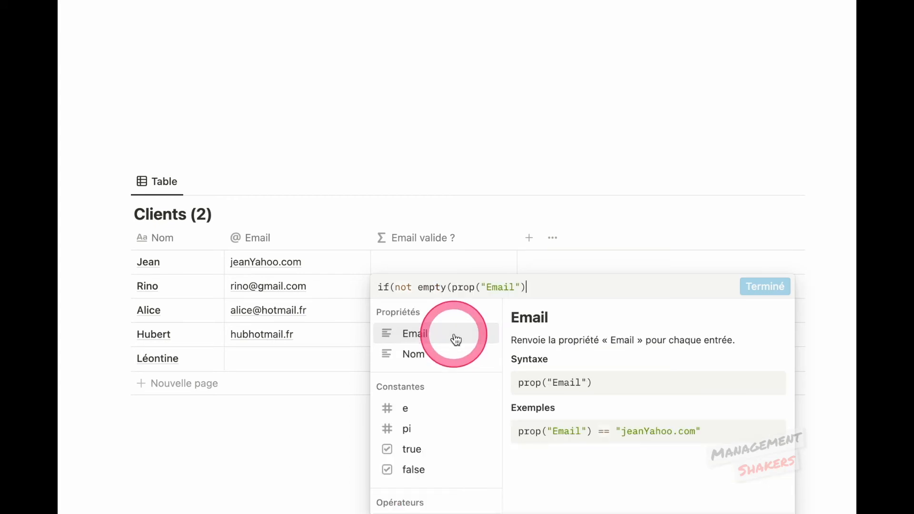
{"action": "type", "text": "),"}
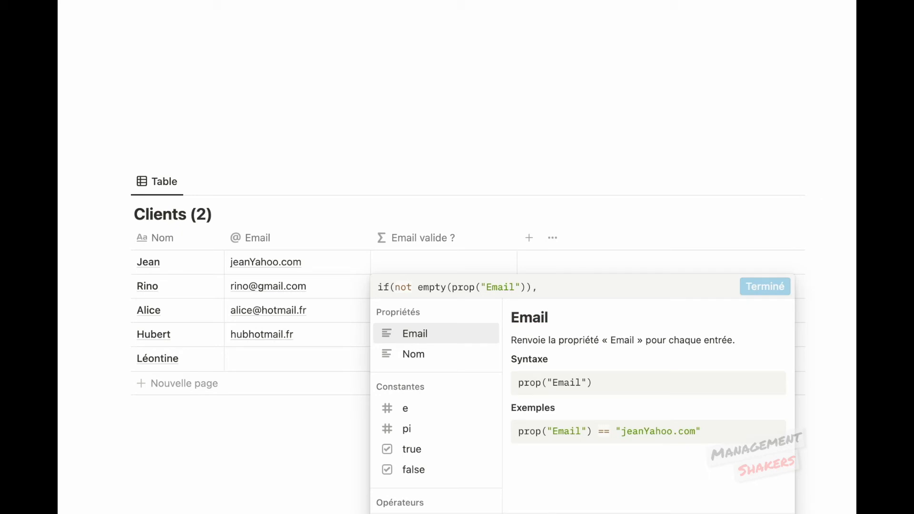
Nest a second if function with the condition contains(prop("Email"),"@") as the first if's result for true
{"action": "type", "text": "if(contains"}
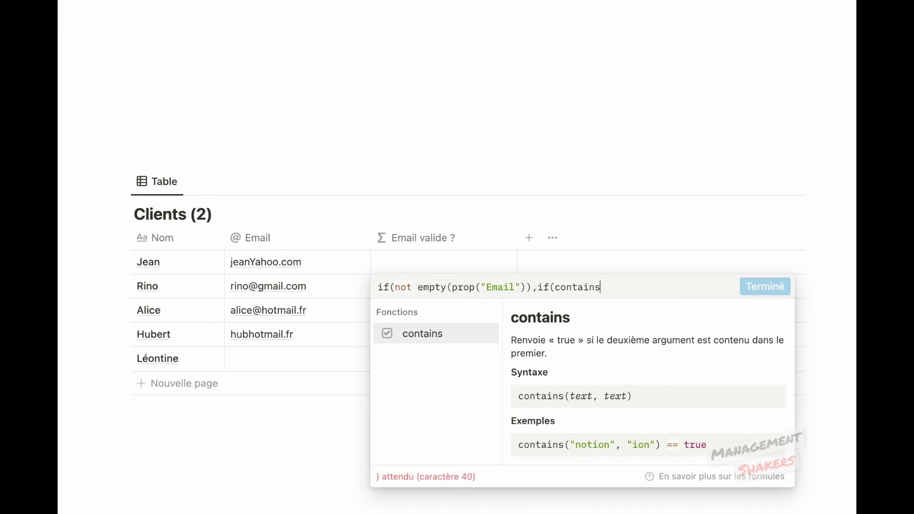
{"action": "type", "text": "("}
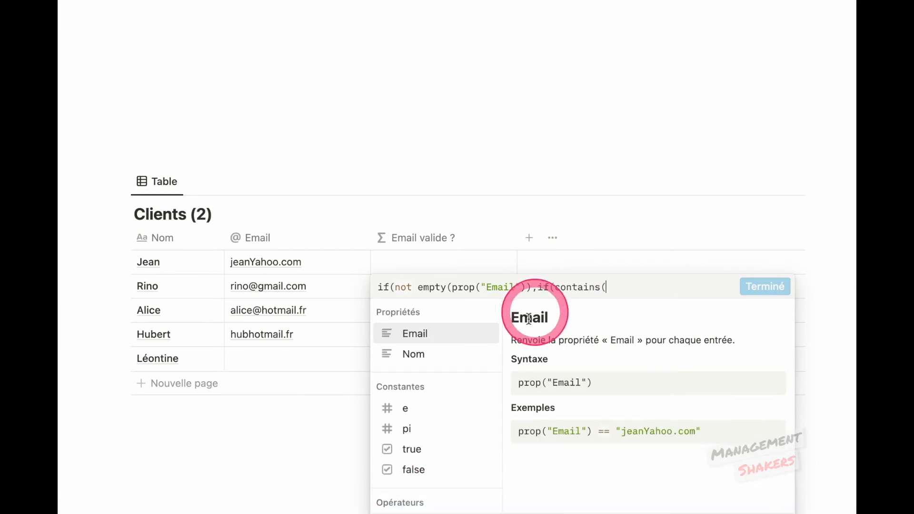
{"action": "left_click", "coordinate": [462, 334]}
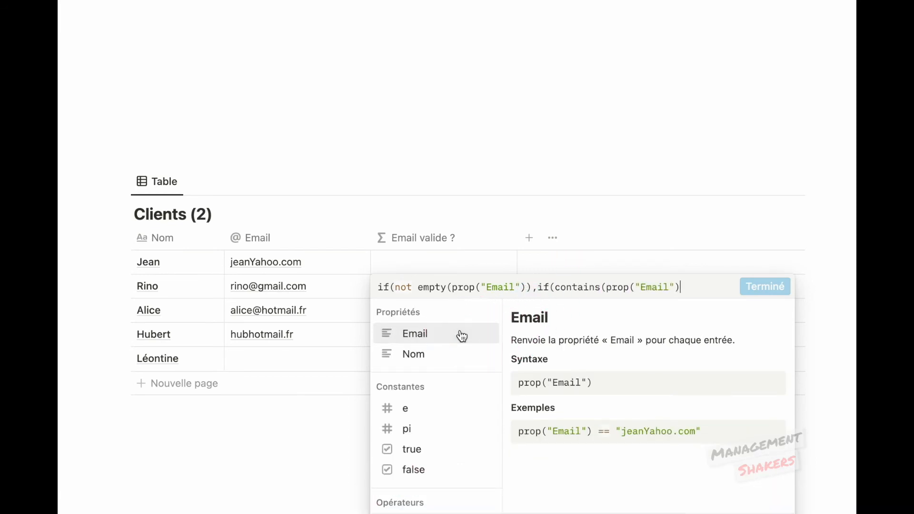
{"action": "type", "text": ",\"@\""}
{"action": "left_click_drag", "start_coordinate": [554, 287], "coordinate": [708, 289]}
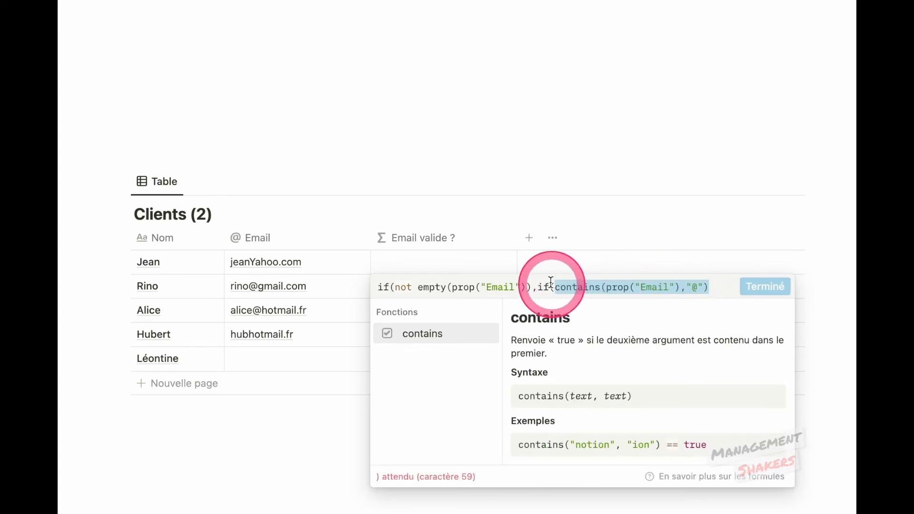
{"action": "left_click", "coordinate": [715, 287]}
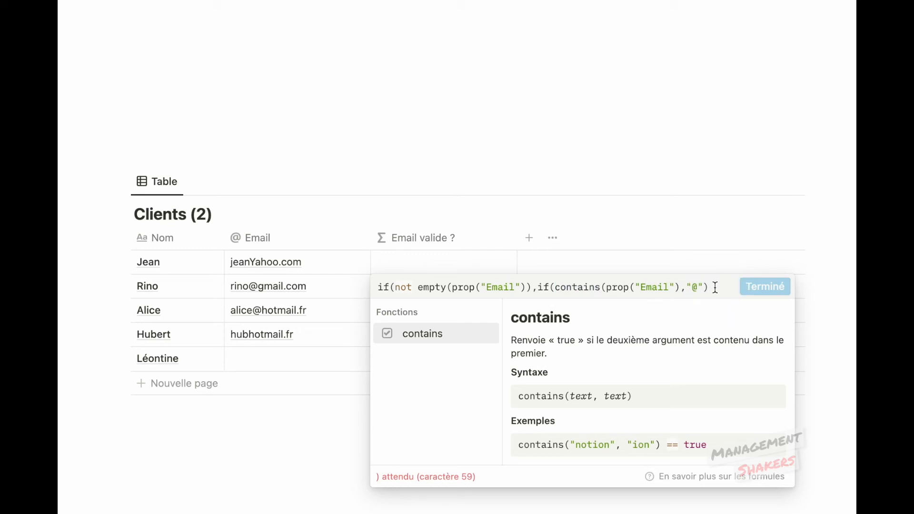
Complete the nested if with "✅ Email valide" as its true result and "Email non valide!" as its false result
{"action": "type", "text": ","}
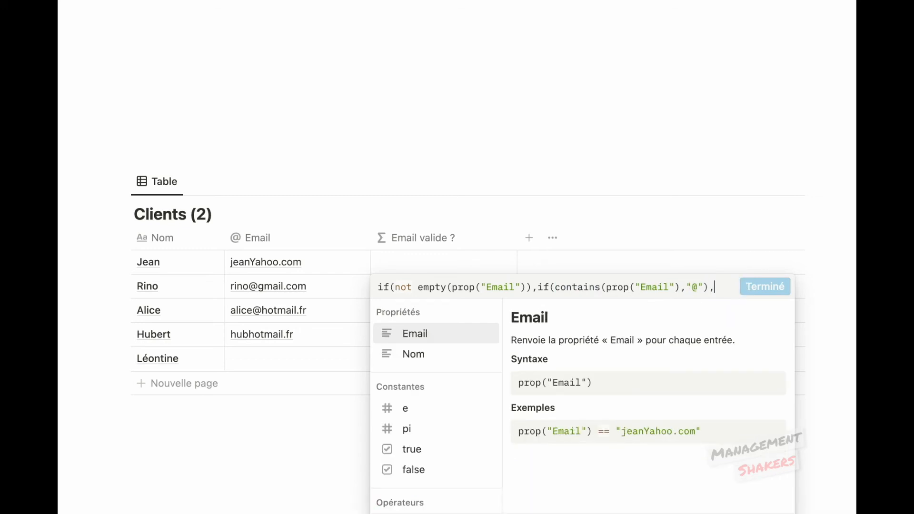
{"action": "type", "text": "\""}
{"action": "key", "text": "ctrl+super+space"}
{"action": "left_click", "coordinate": [630, 70]}
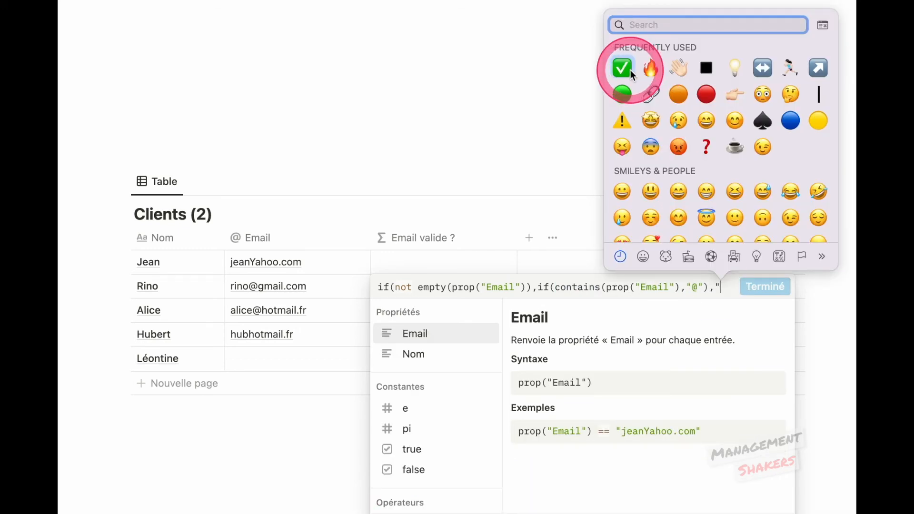
{"action": "type", "text": "Email valid"}
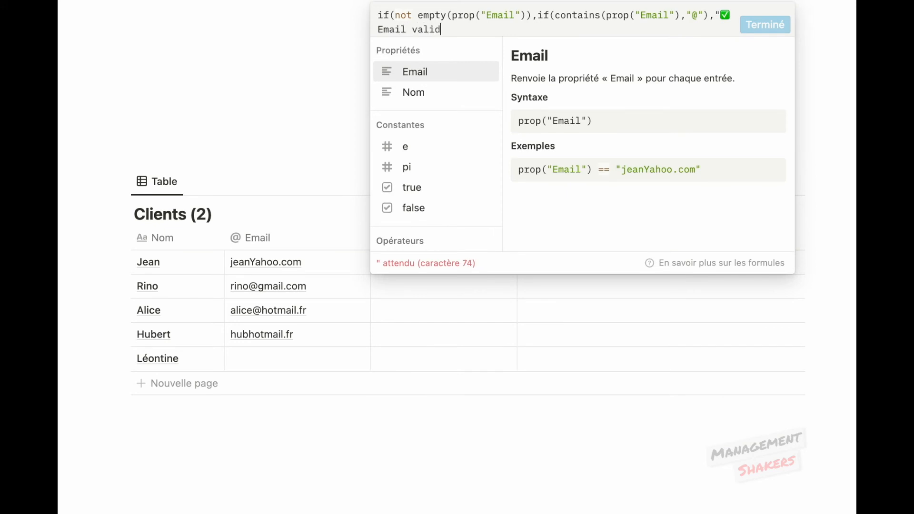
{"action": "type", "text": "e\""}
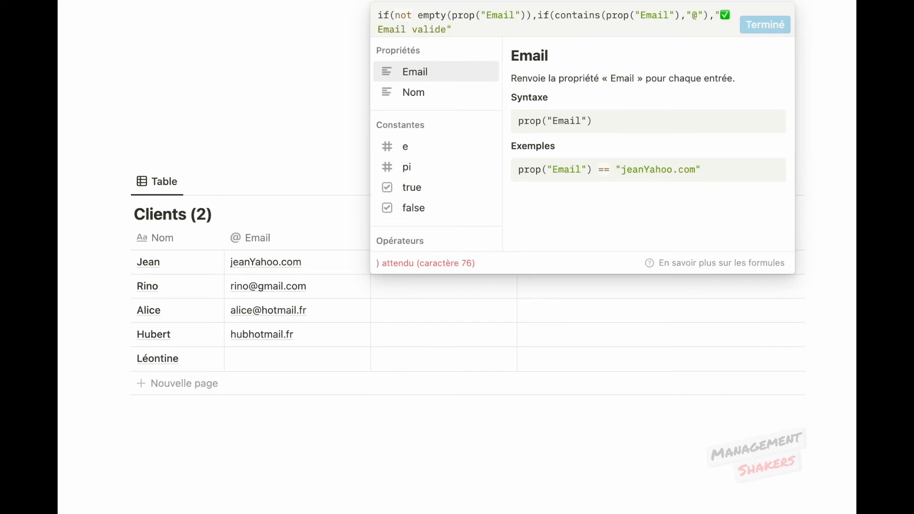
{"action": "type", "text": ",\"Email non v"}
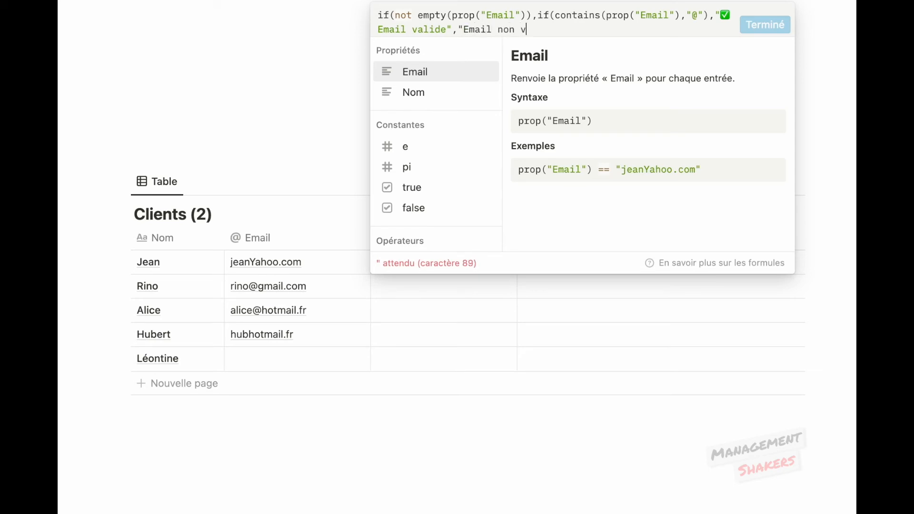
{"action": "type", "text": "alide!\""}
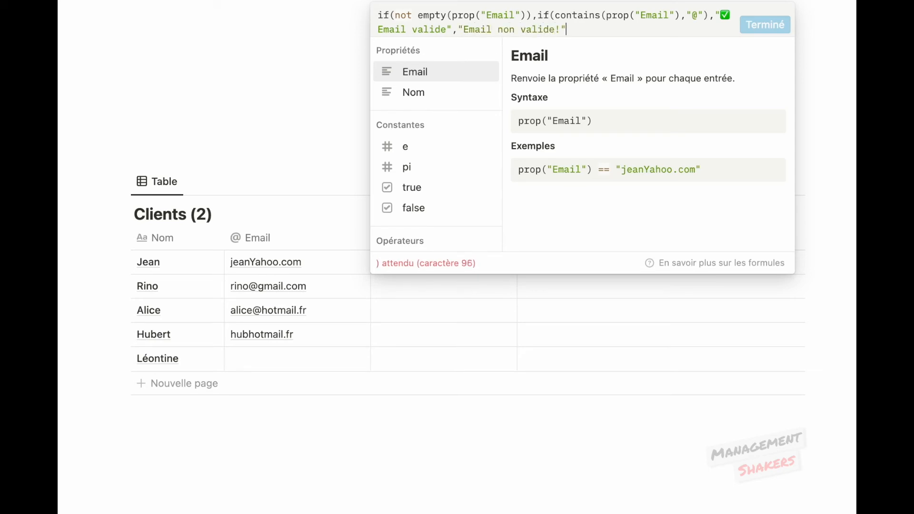
{"action": "type", "text": ")"}
Add "Email non valide !" as the outer if's false result and save the Email valide ? formula
{"action": "left_click_drag", "start_coordinate": [538, 49], "coordinate": [572, 63]}
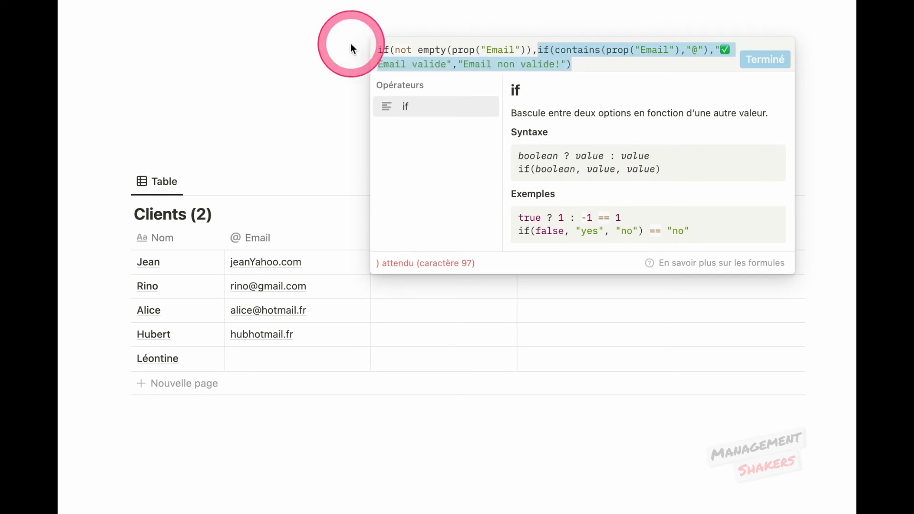
{"action": "left_click", "coordinate": [582, 62]}
{"action": "type", "text": ",\"Email non "}
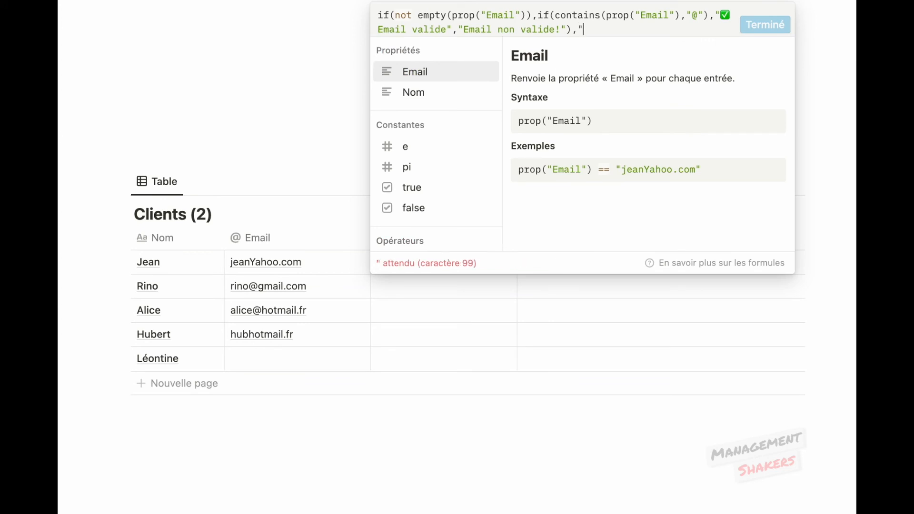
{"action": "type", "text": "valide !"}
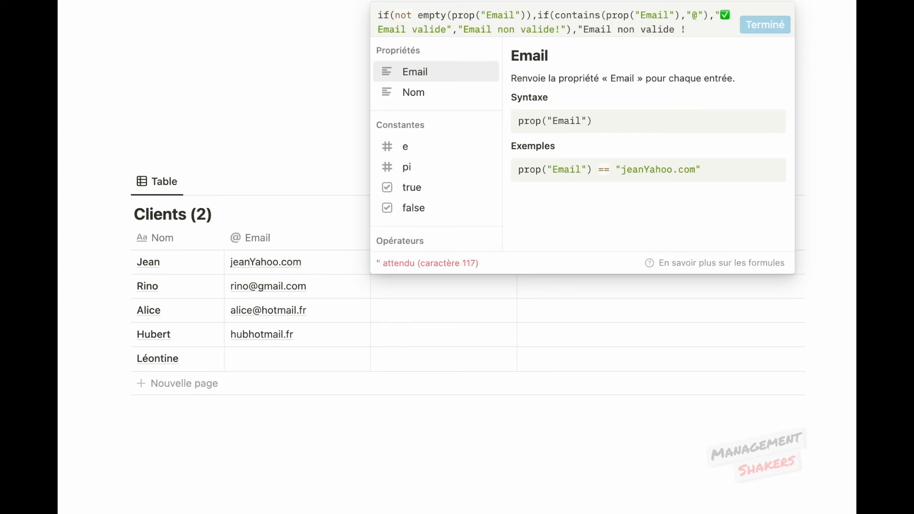
{"action": "type", "text": "\""}
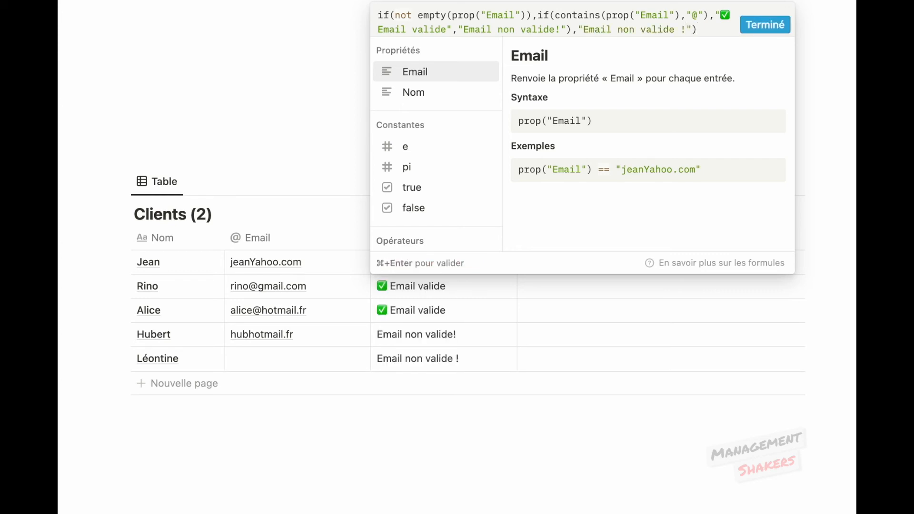
{"action": "key", "text": "super+Return"}
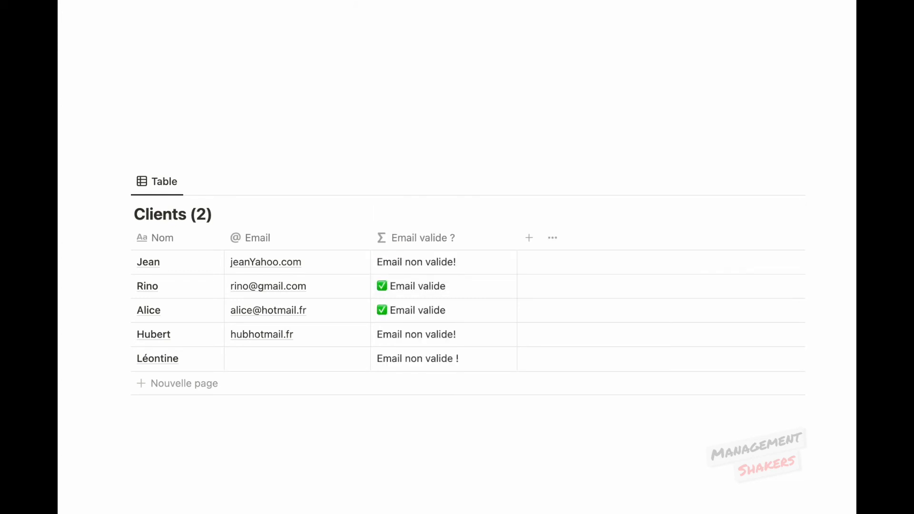
Begin the Email valide ? formula in the Clients (3) table with an and function whose first condition is not empty(prop("Email"))
{"action": "left_click", "coordinate": [693, 347]}
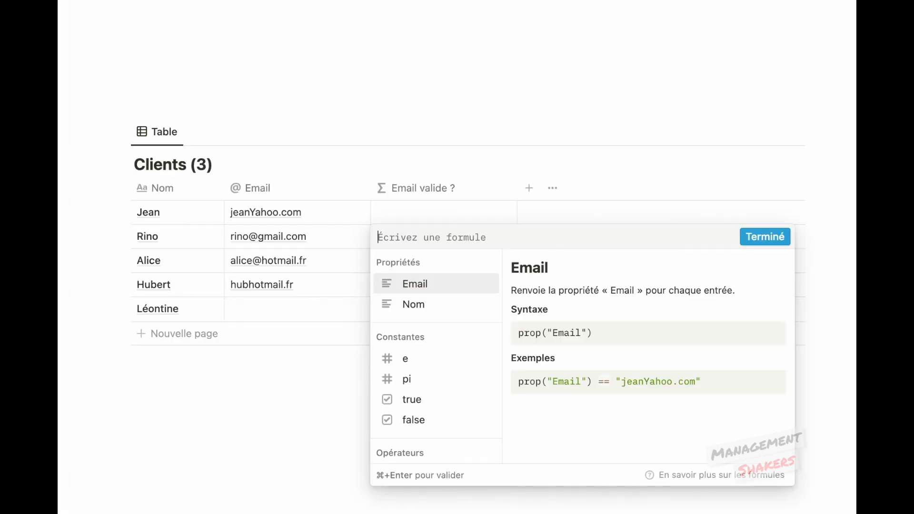
{"action": "type", "text": "and("}
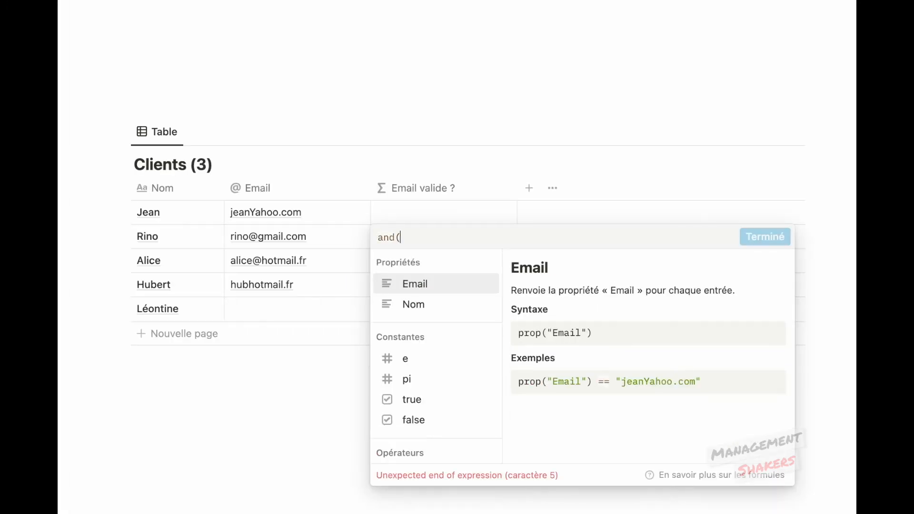
{"action": "key", "text": "BackSpace"}
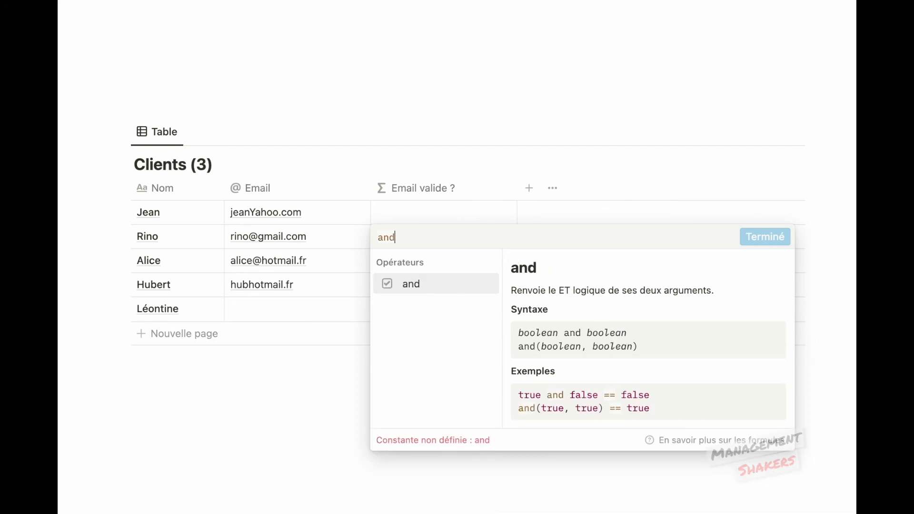
{"action": "type", "text": "("}
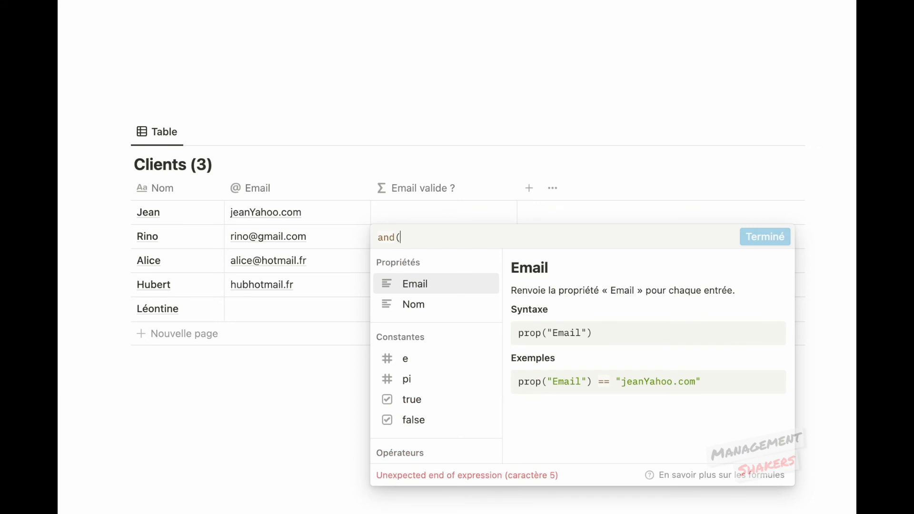
{"action": "type", "text": "not"}
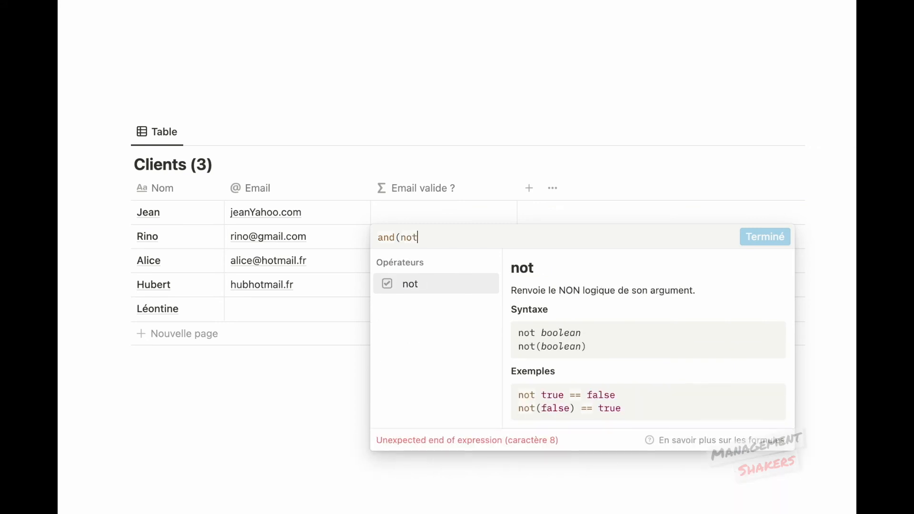
{"action": "type", "text": " empty("}
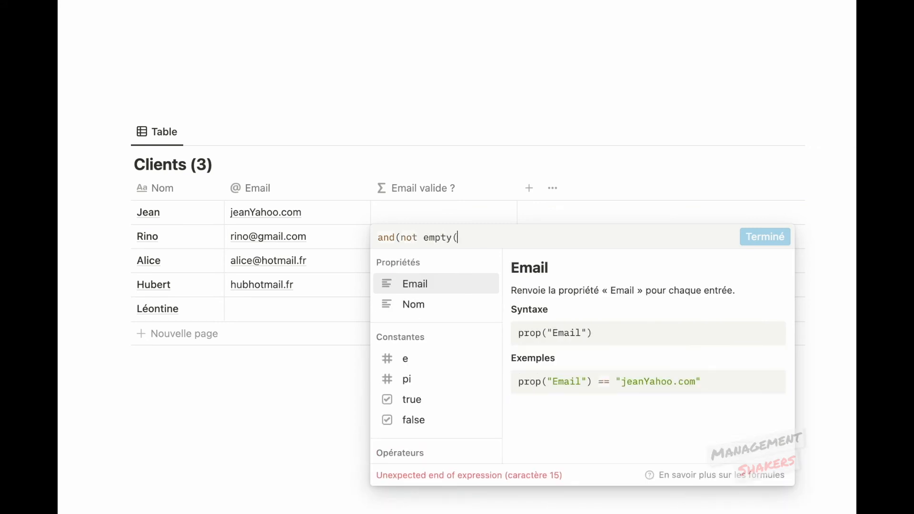
{"action": "left_click", "coordinate": [453, 285]}
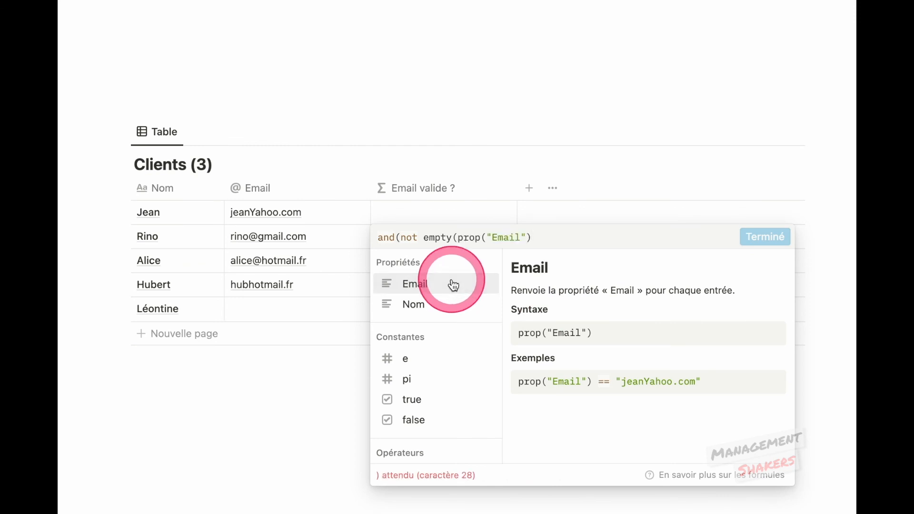
{"action": "type", "text": "),"}
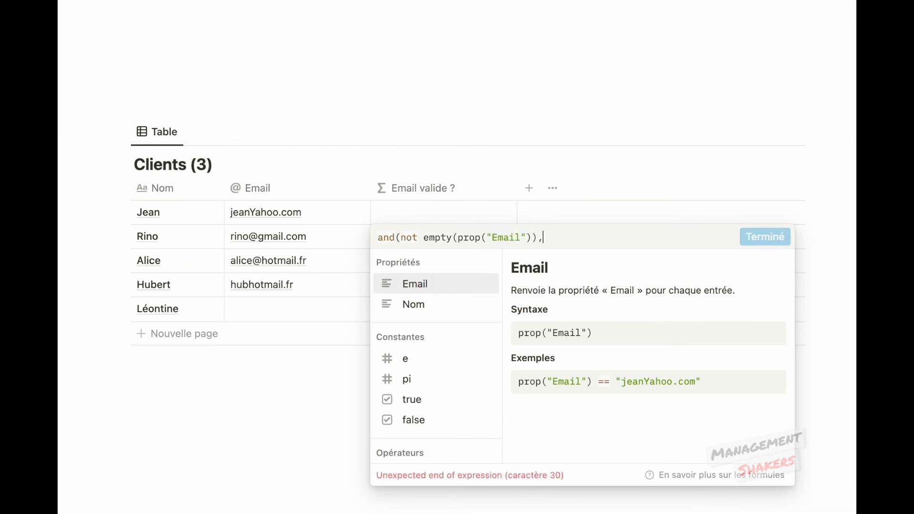
Add contains(prop("Email"),"@") as the and function's second condition and save the formula
{"action": "type", "text": " conta"}
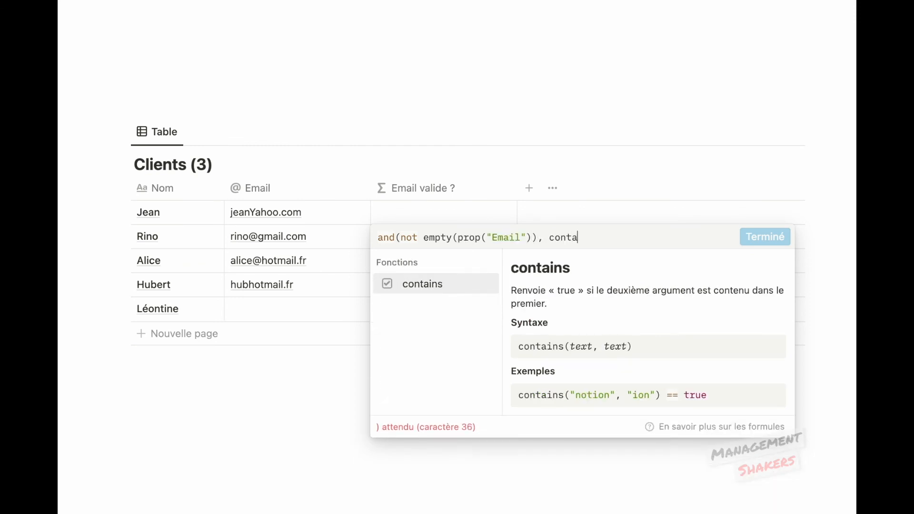
{"action": "type", "text": "ins("}
{"action": "left_click", "coordinate": [418, 286]}
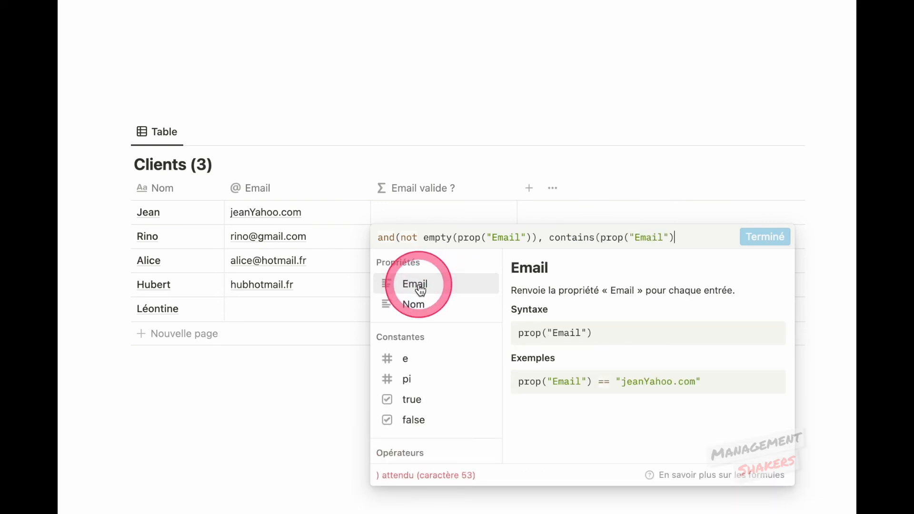
{"action": "type", "text": ",\"@"}
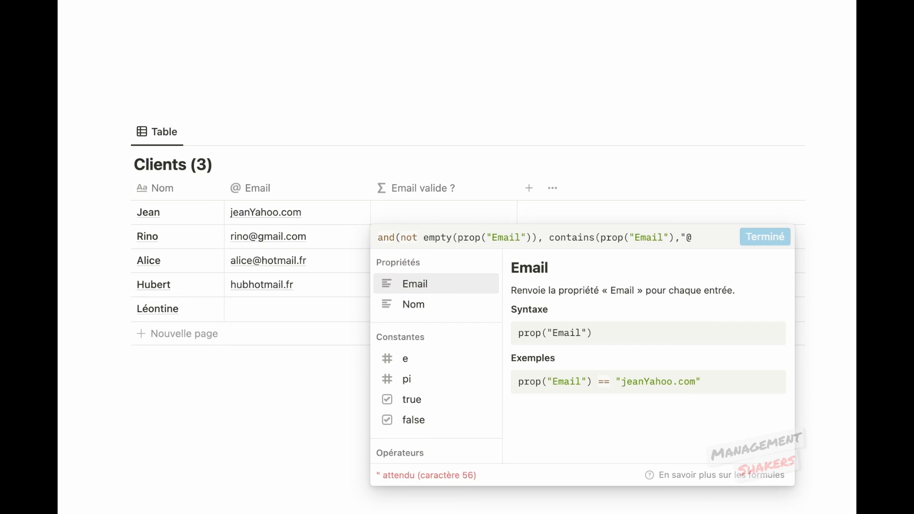
{"action": "type", "text": "\"))"}
{"action": "left_click", "coordinate": [457, 217]}
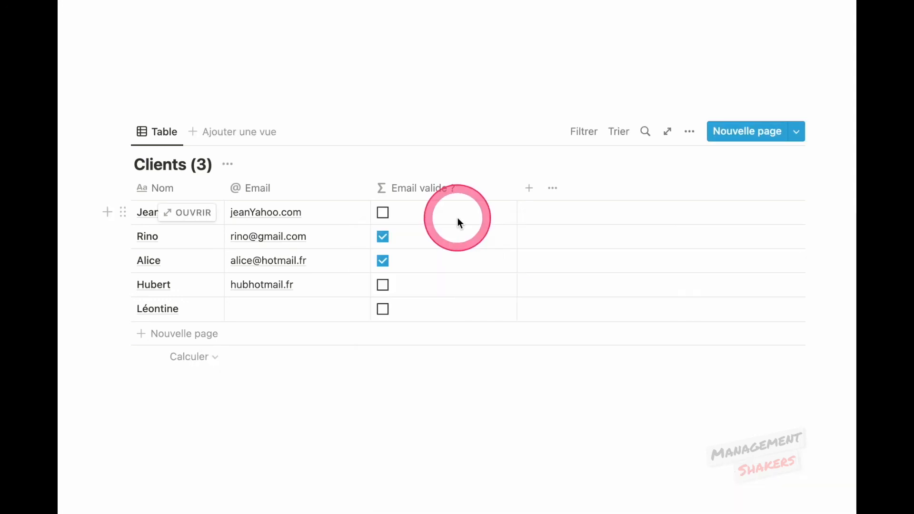
Reopen the Clients (3) Email valide ? formula and make the whole and expression the condition of an if function
{"action": "left_click", "coordinate": [446, 215]}
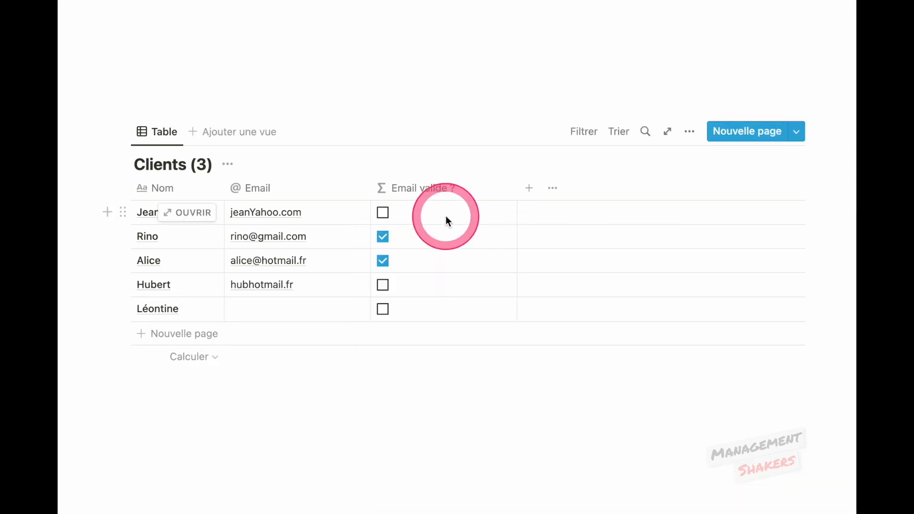
{"action": "left_click", "coordinate": [377, 237]}
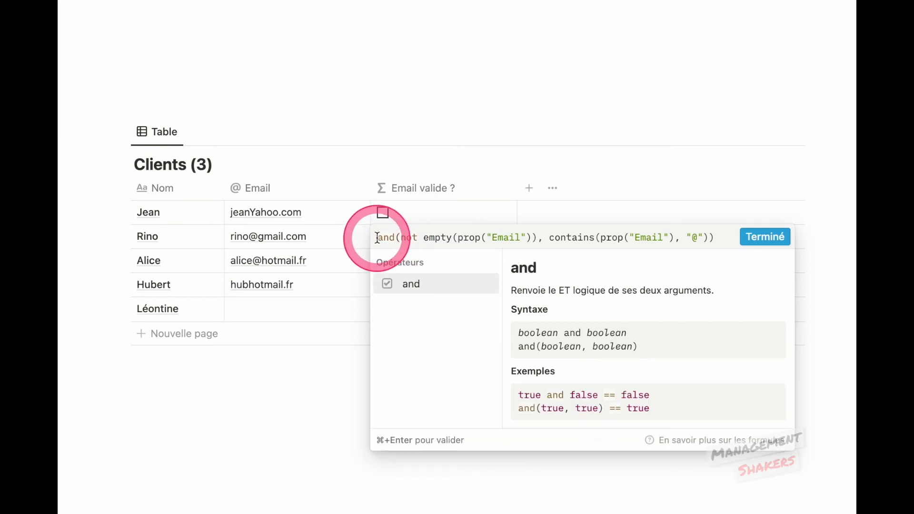
{"action": "type", "text": "if("}
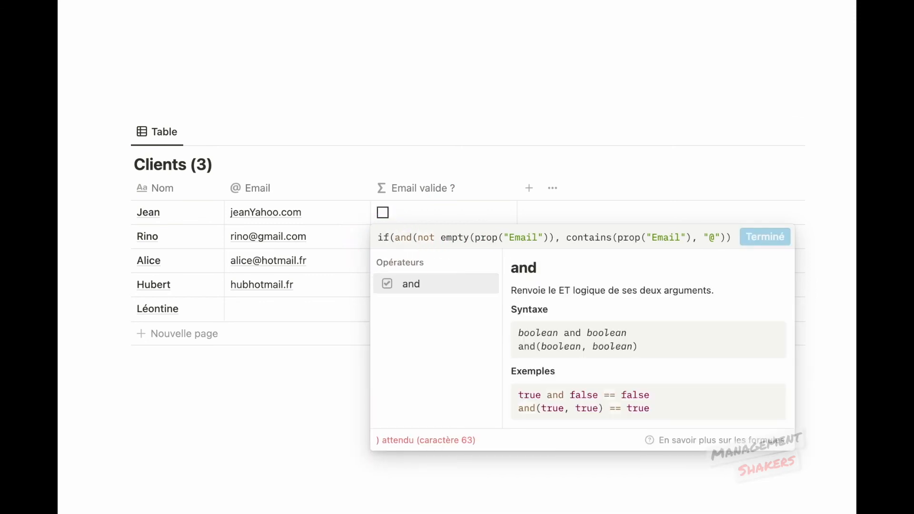
{"action": "left_click", "coordinate": [732, 236]}
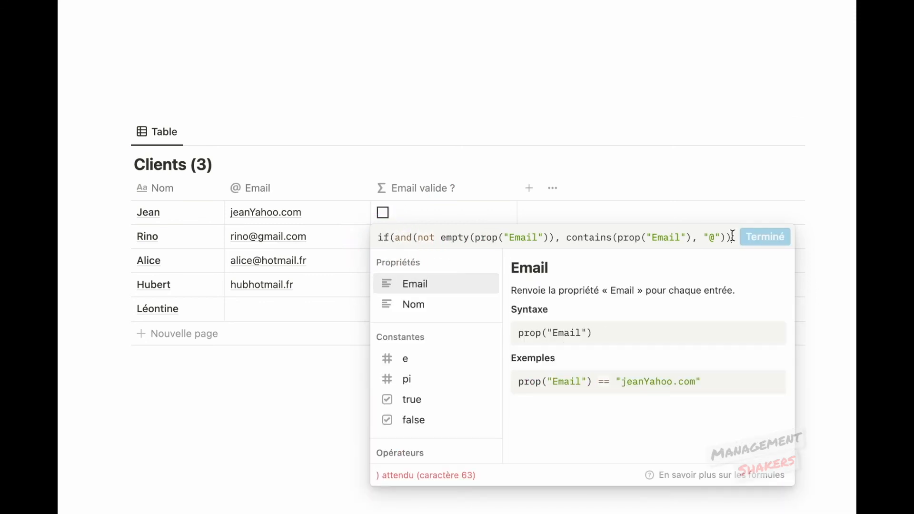
{"action": "type", "text": ", "}
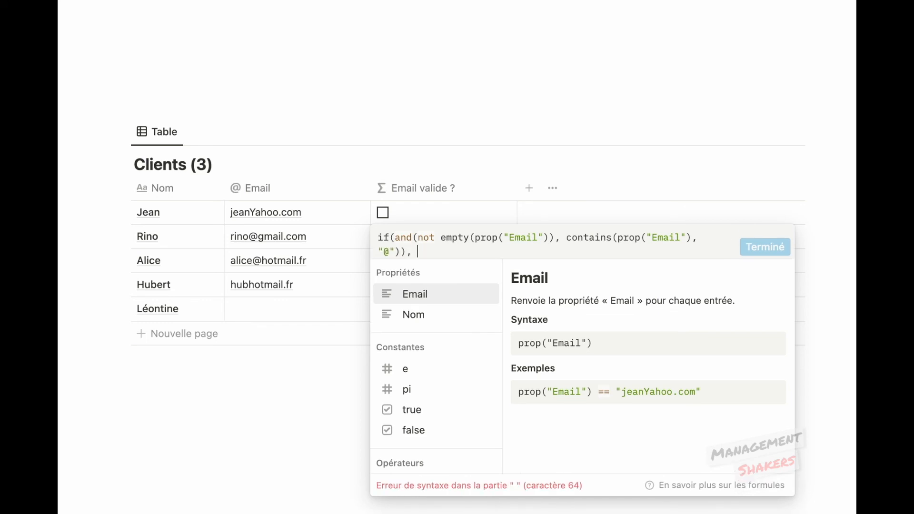
Set the if's true result to "✅ Email valide" and its false result to "Email non valide !", and save the formula
{"action": "type", "text": "\""}
{"action": "key", "text": "ctrl+super+space"}
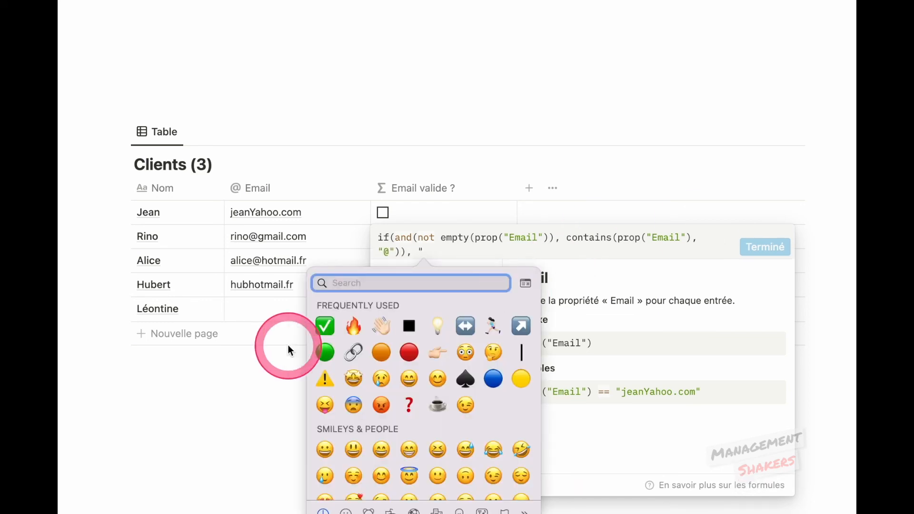
{"action": "left_click", "coordinate": [320, 323]}
{"action": "type", "text": "Em"}
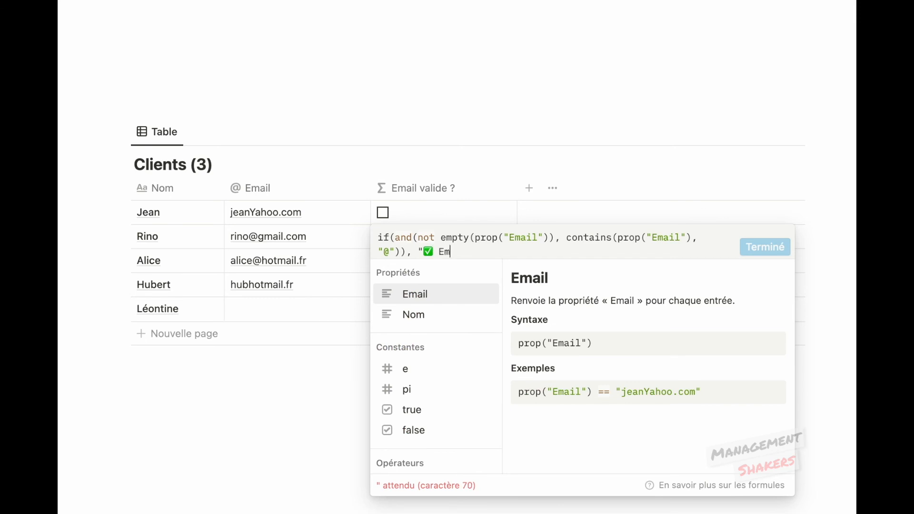
{"action": "type", "text": "ail valide\", "}
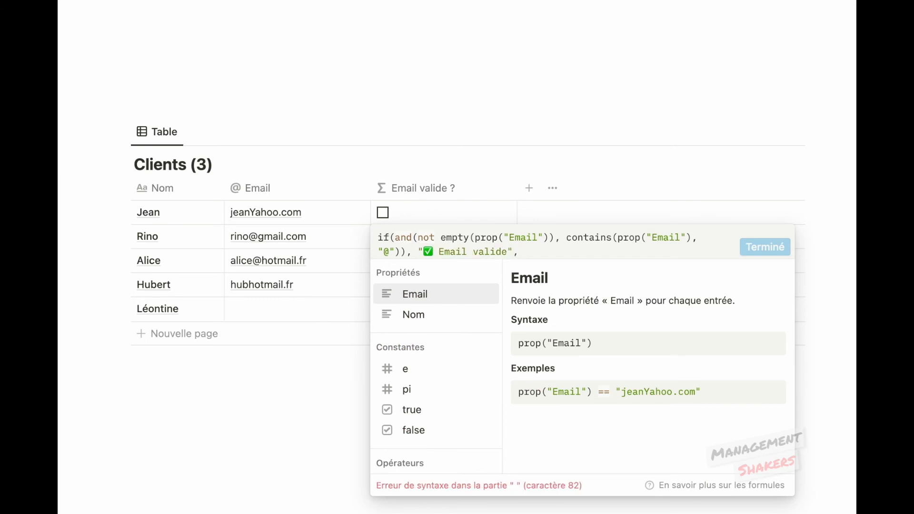
{"action": "type", "text": "\"Email non vali"}
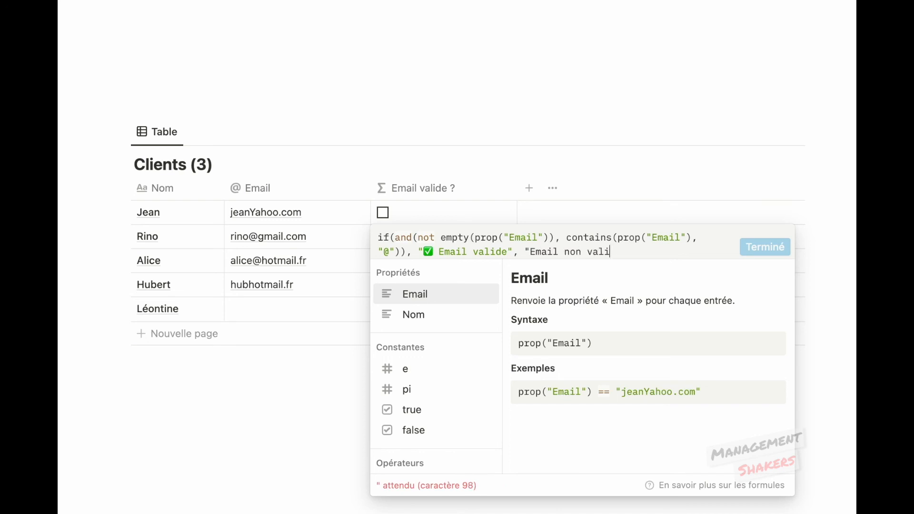
{"action": "type", "text": "de !\""}
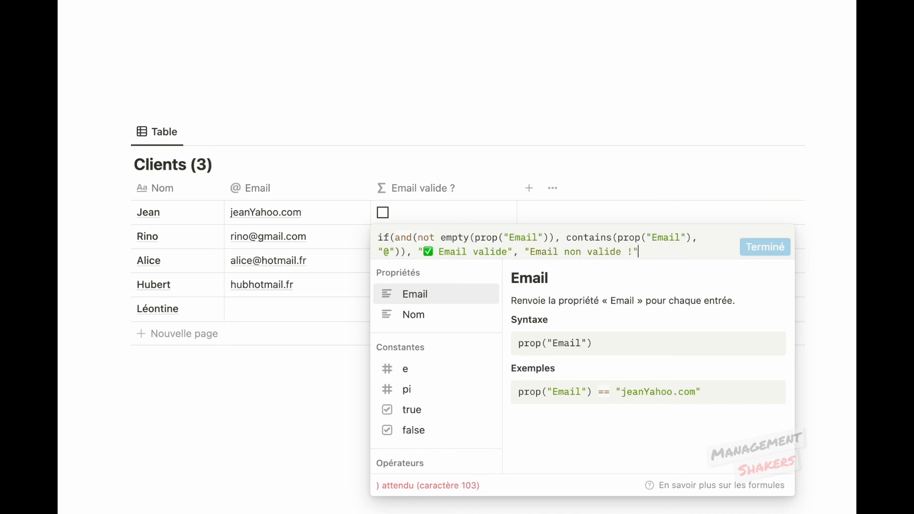
{"action": "type", "text": ")"}
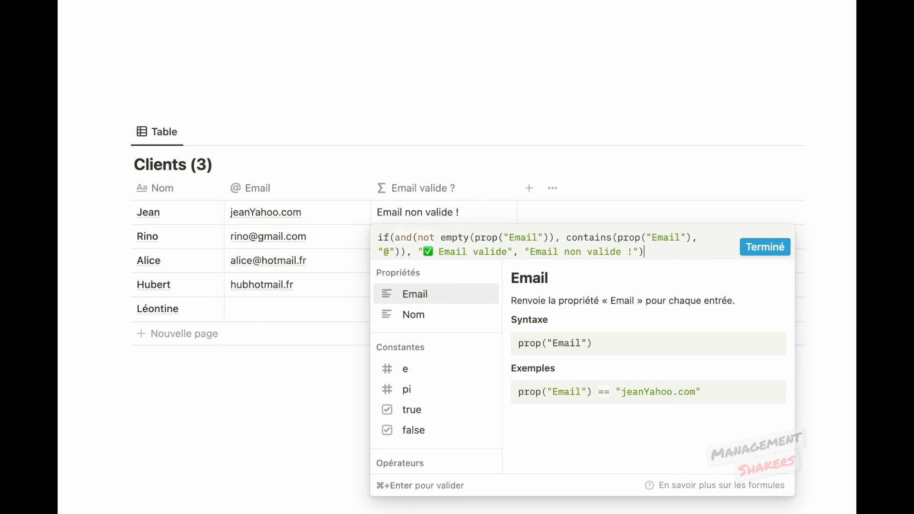
{"action": "key", "text": "super+Return"}
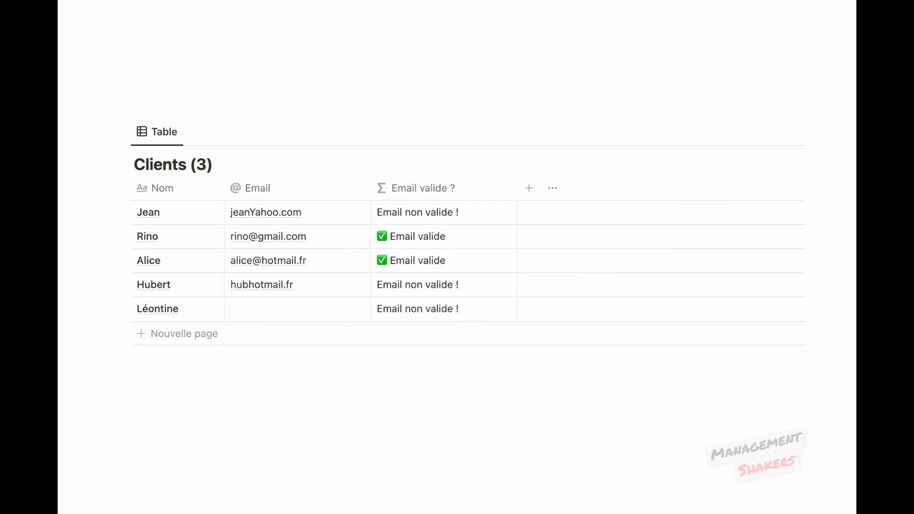